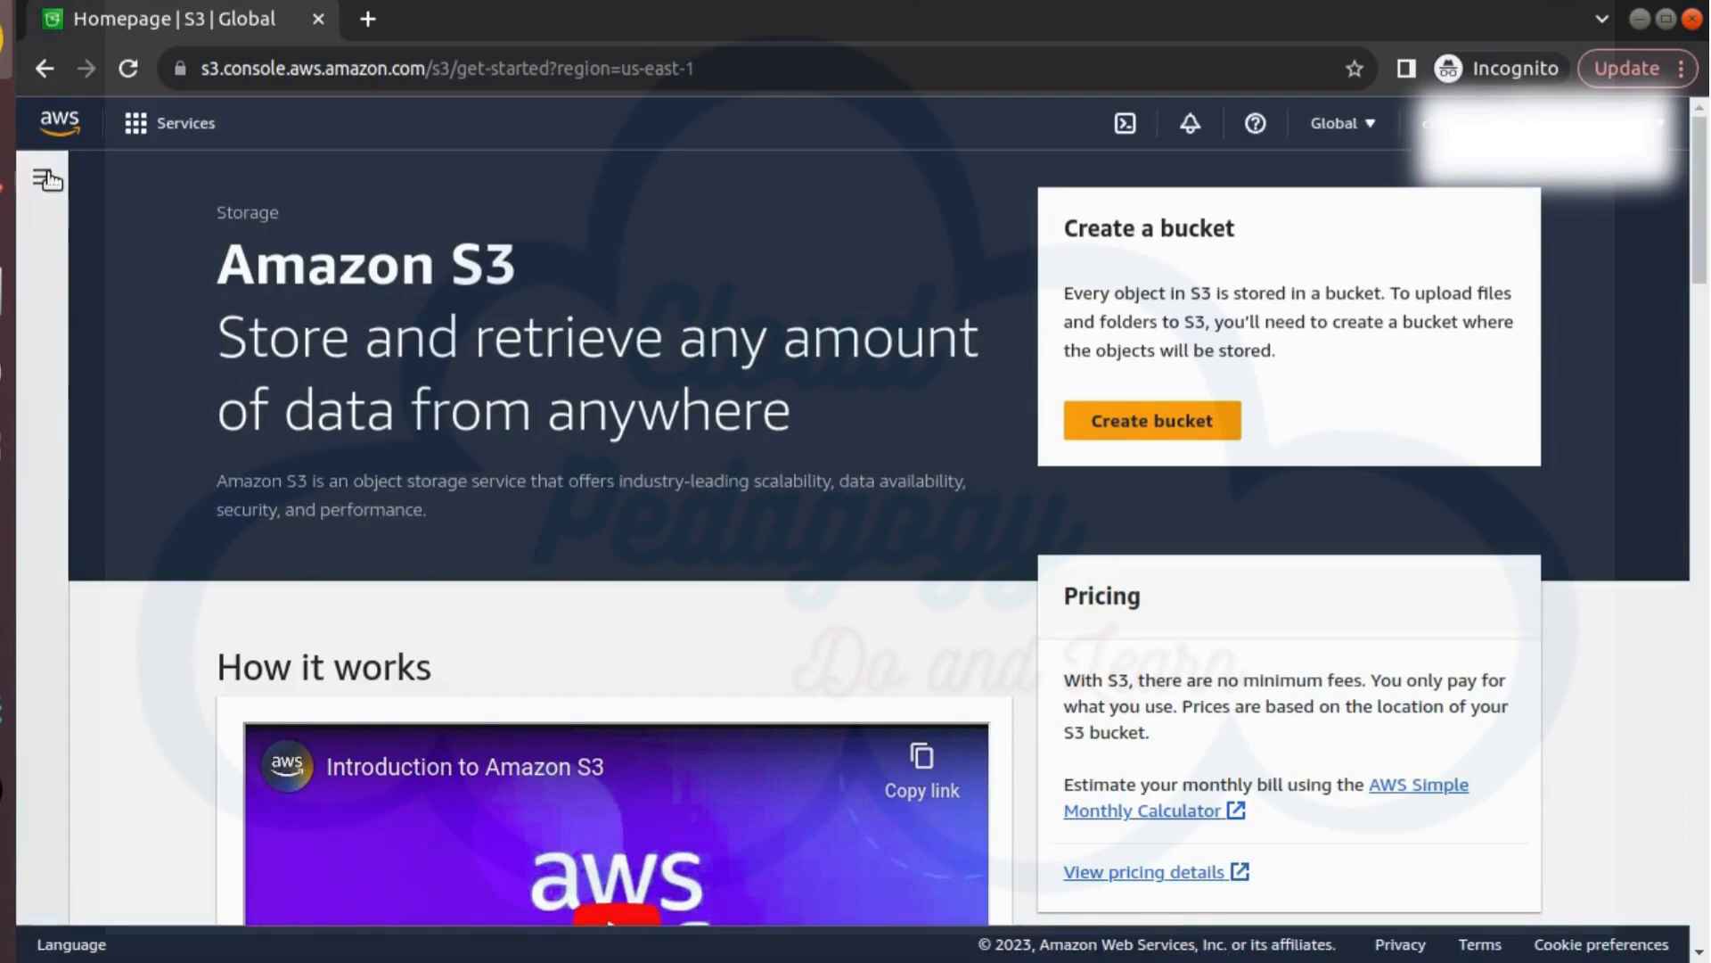
Start creating a new bucket from the S3 bucket list and name it cp-mybucket
left_click(44, 181)
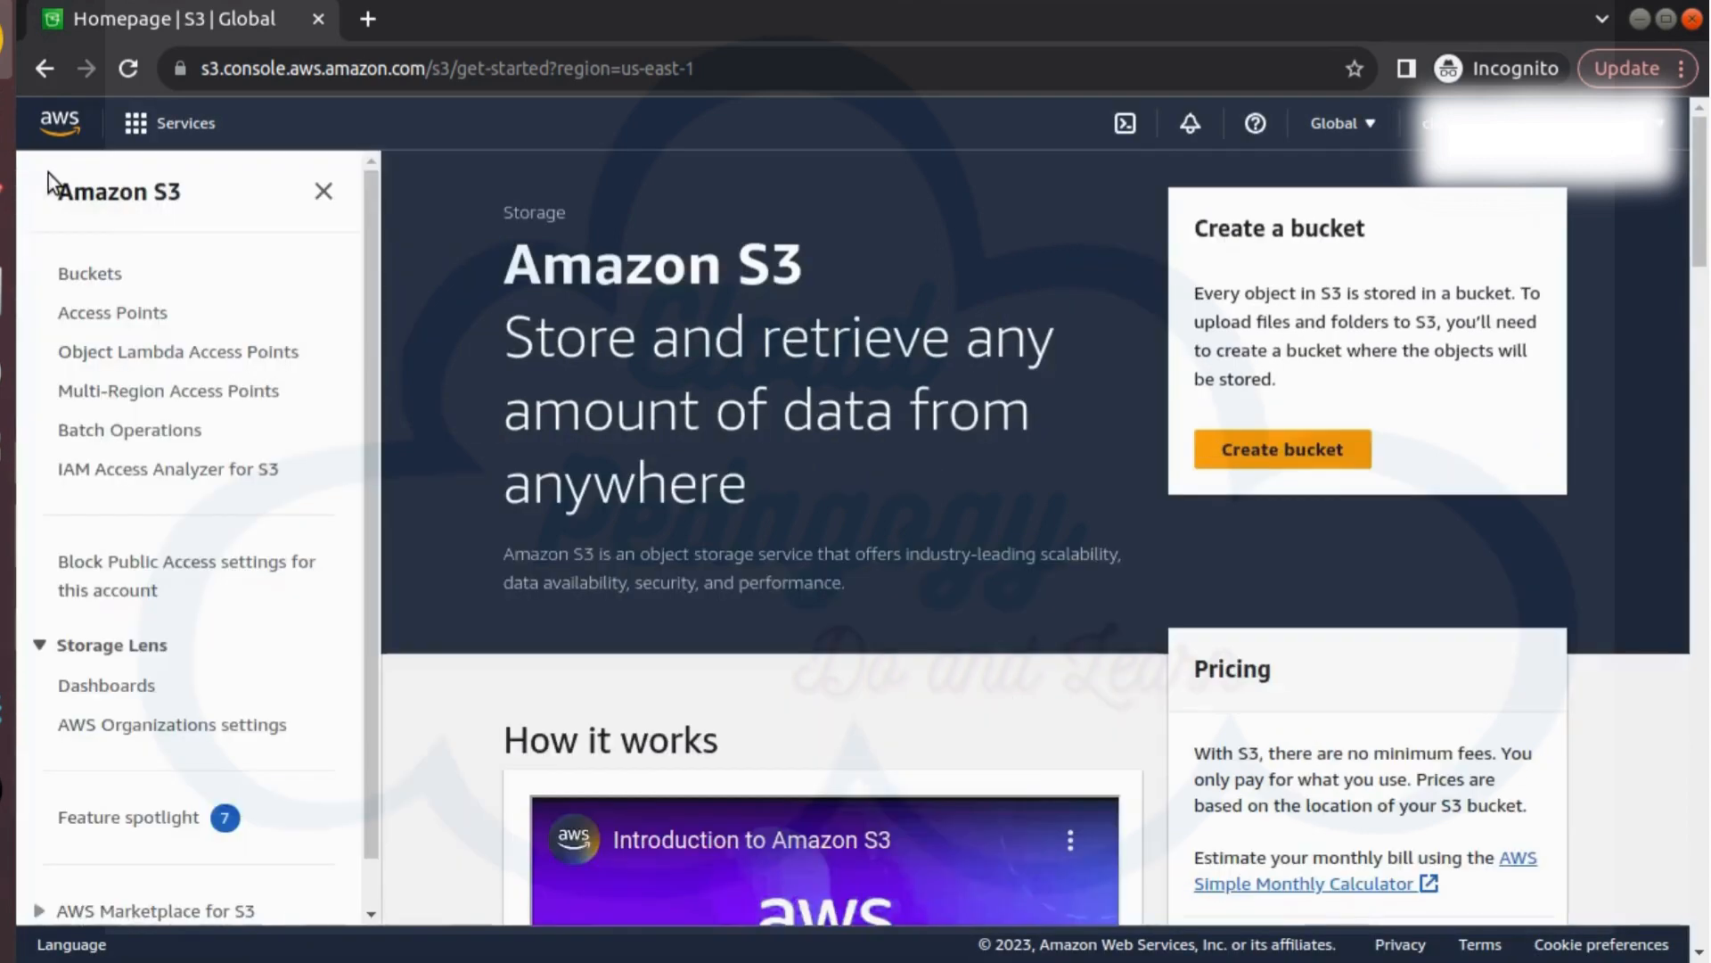
left_click(99, 278)
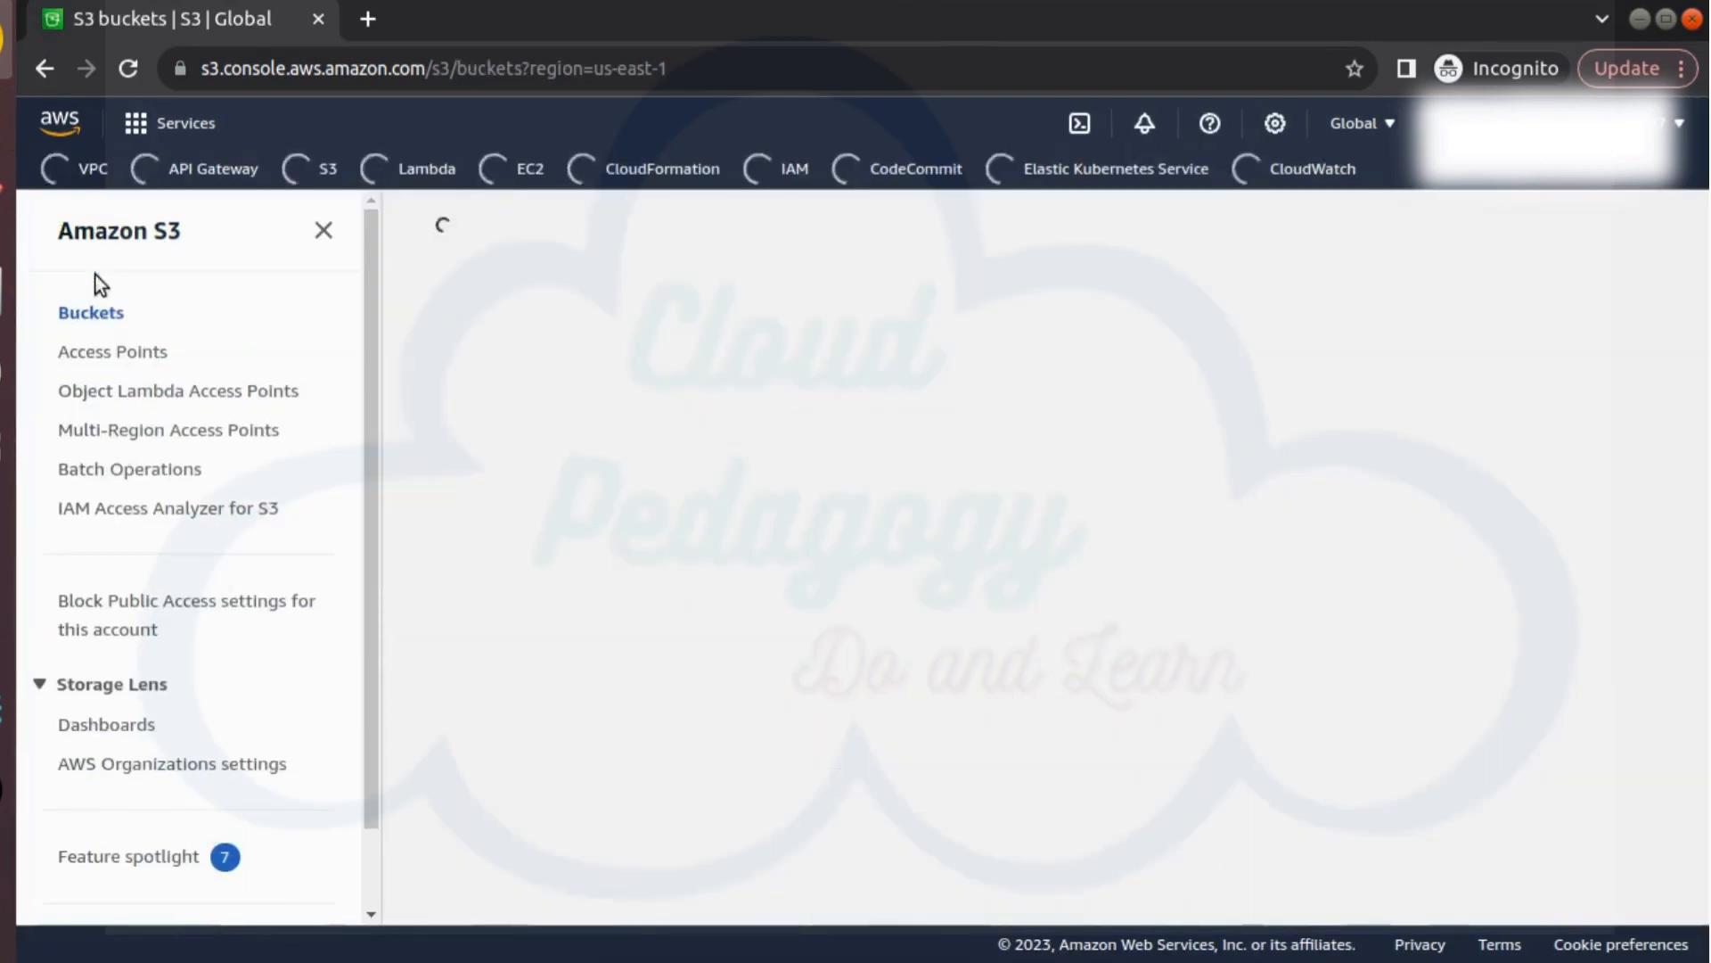
left_click(1052, 684)
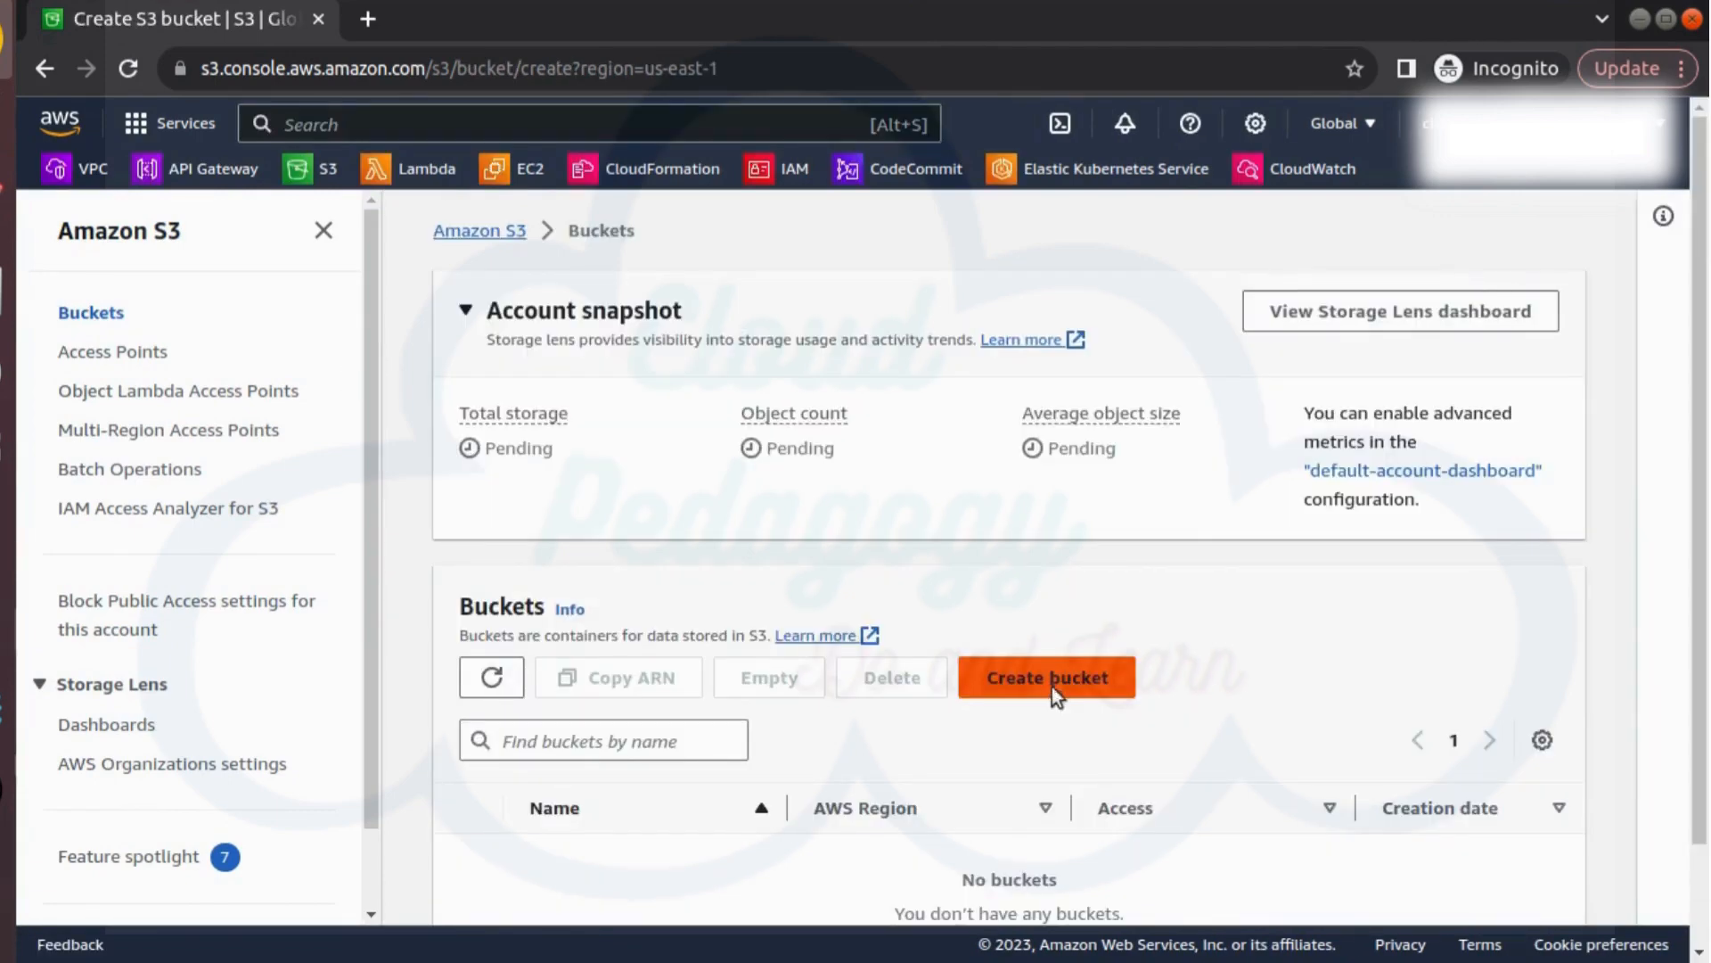
left_click(825, 539)
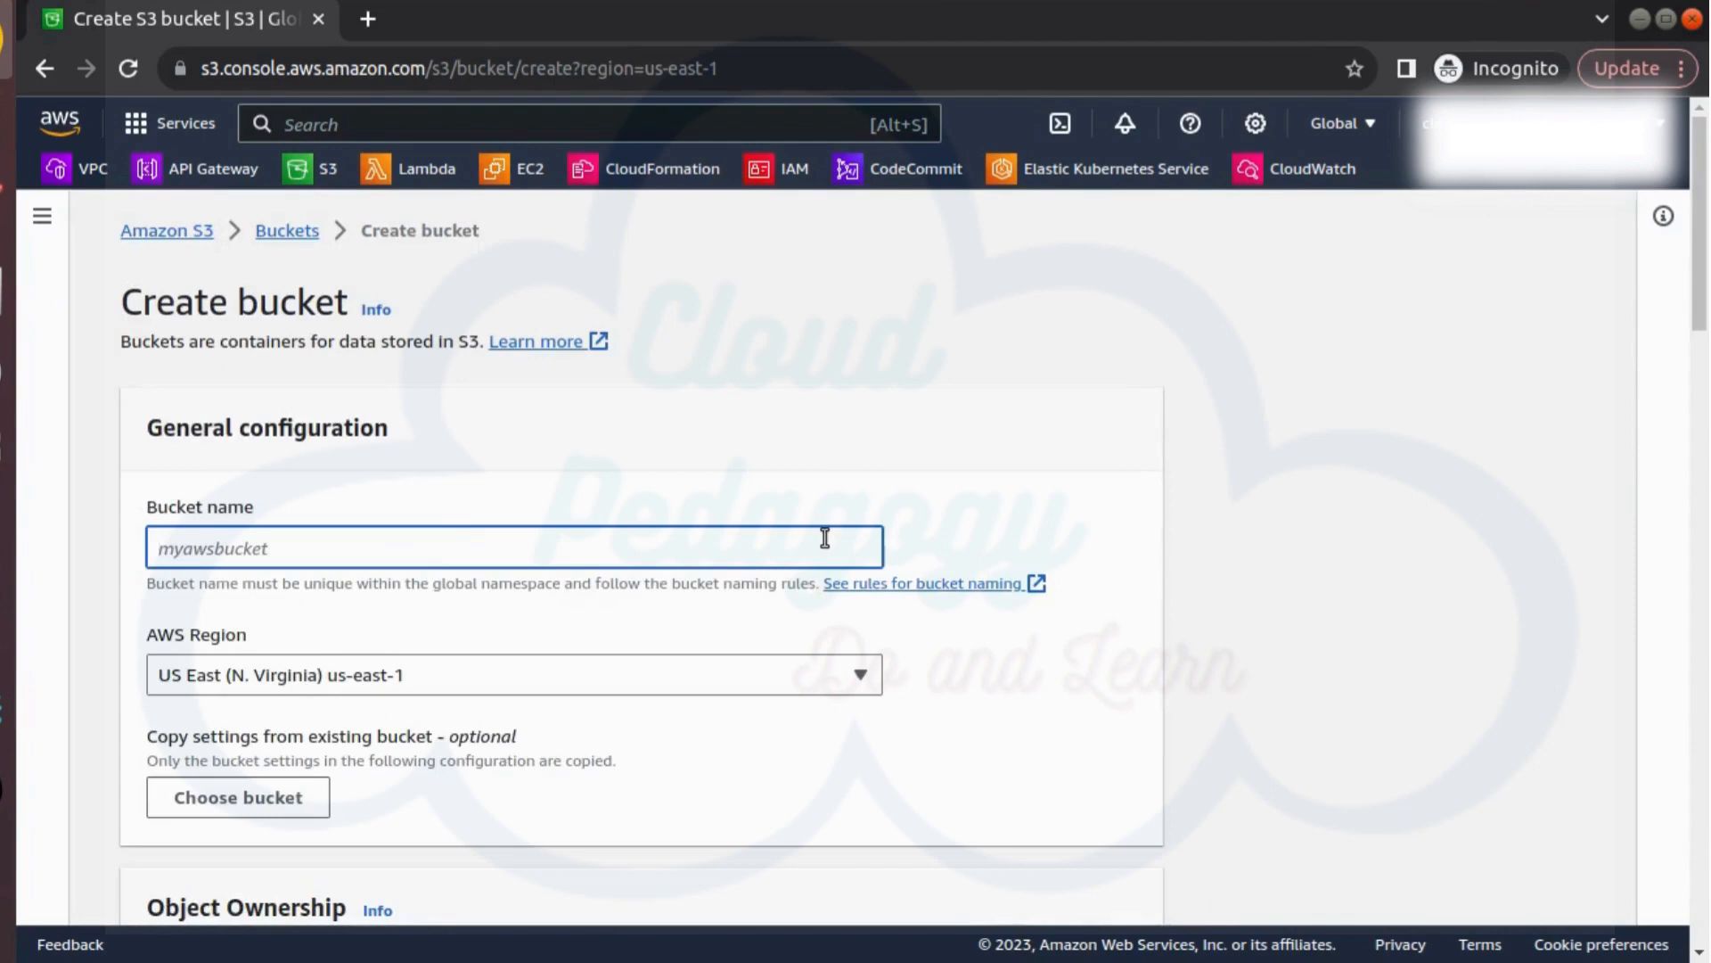
type("cp-mybucket")
Review the remaining bucket settings, keep the defaults and create the bucket
scroll(895, 746, "down", 2)
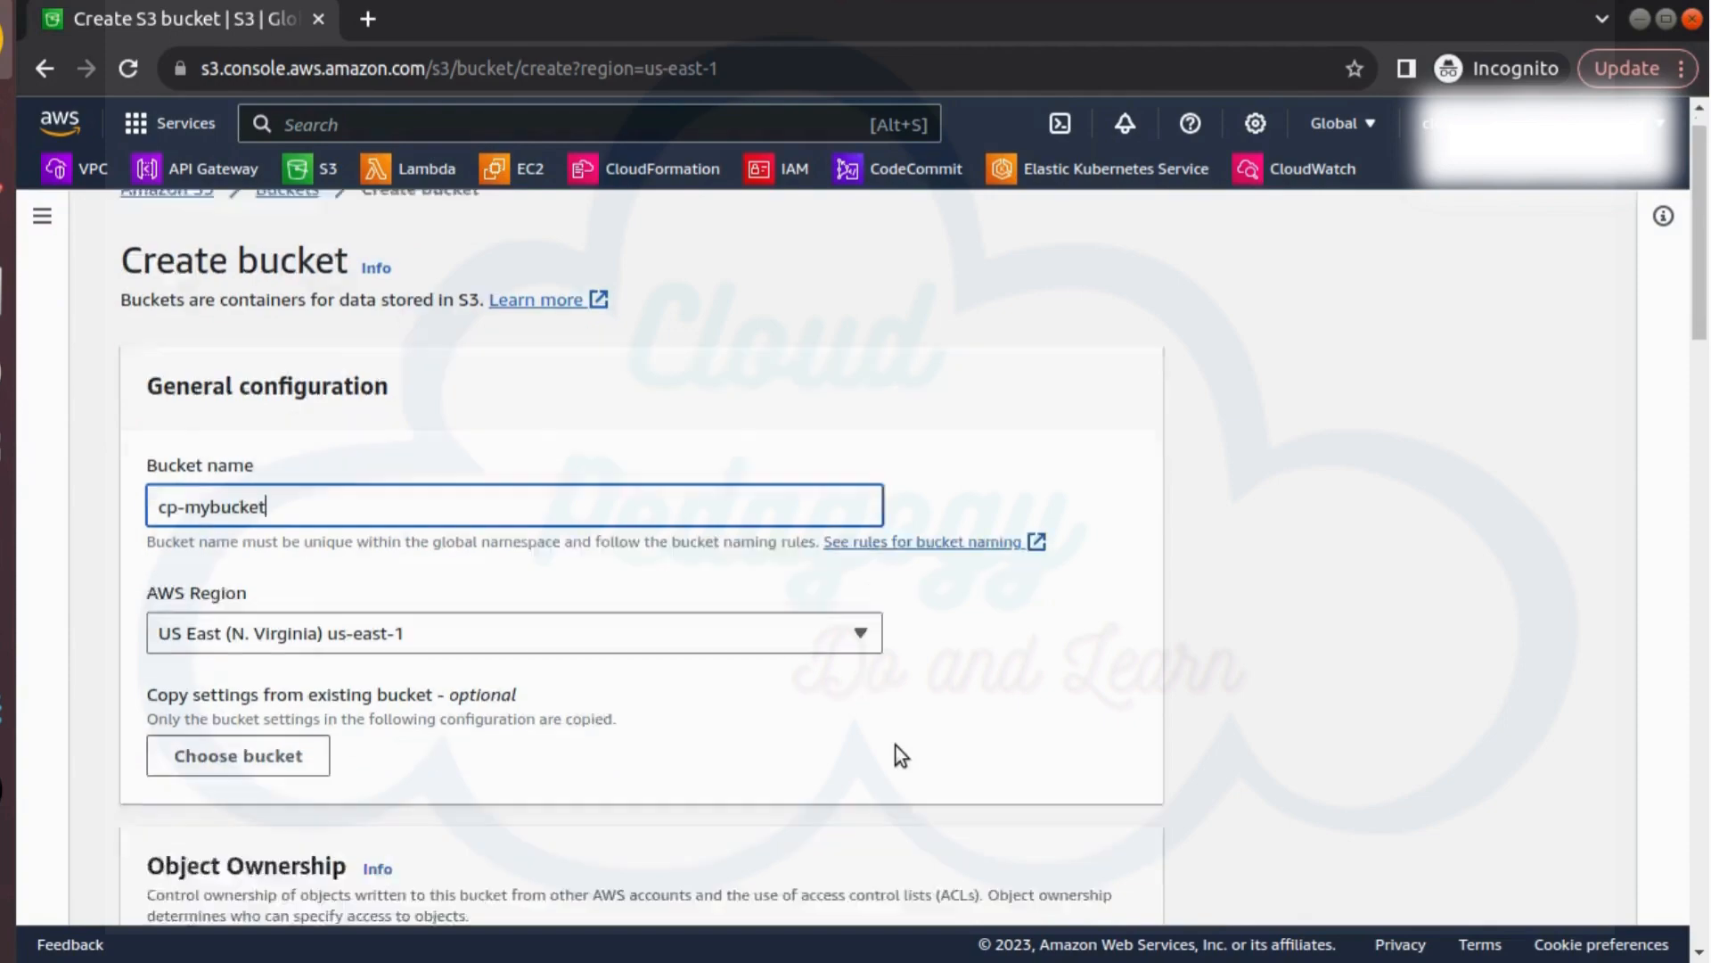
scroll(895, 745, "up", 2)
scroll(895, 745, "down", 2)
scroll(896, 745, "down", 12)
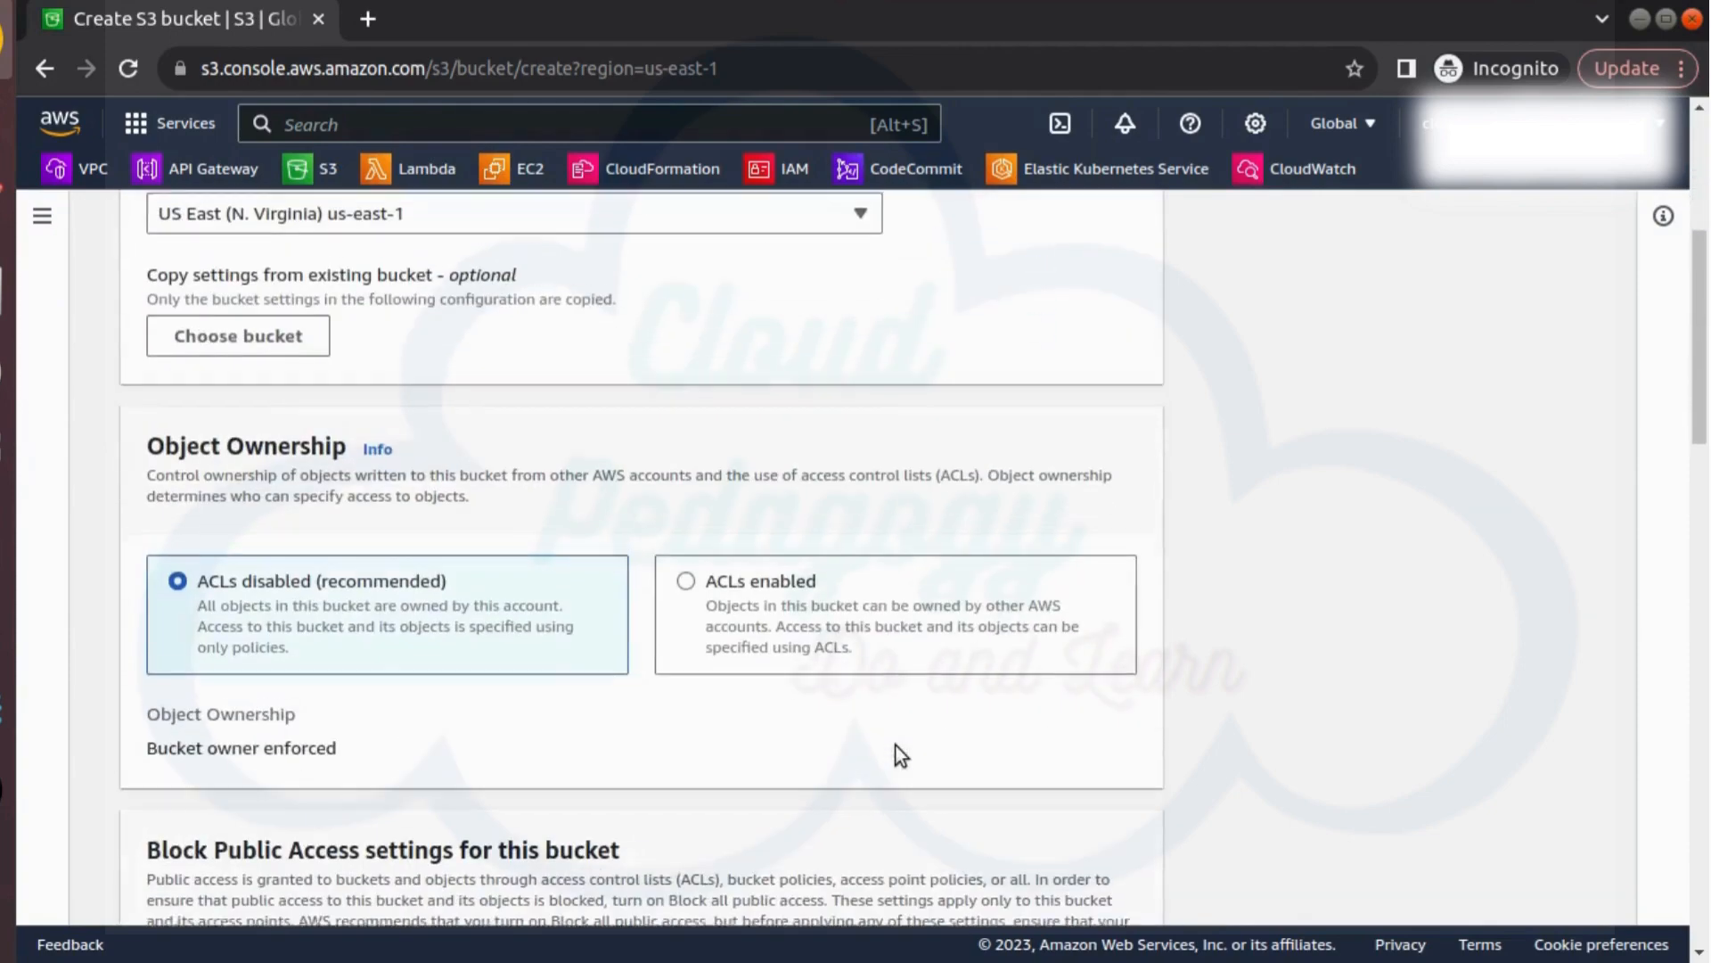
scroll(896, 746, "down", 10)
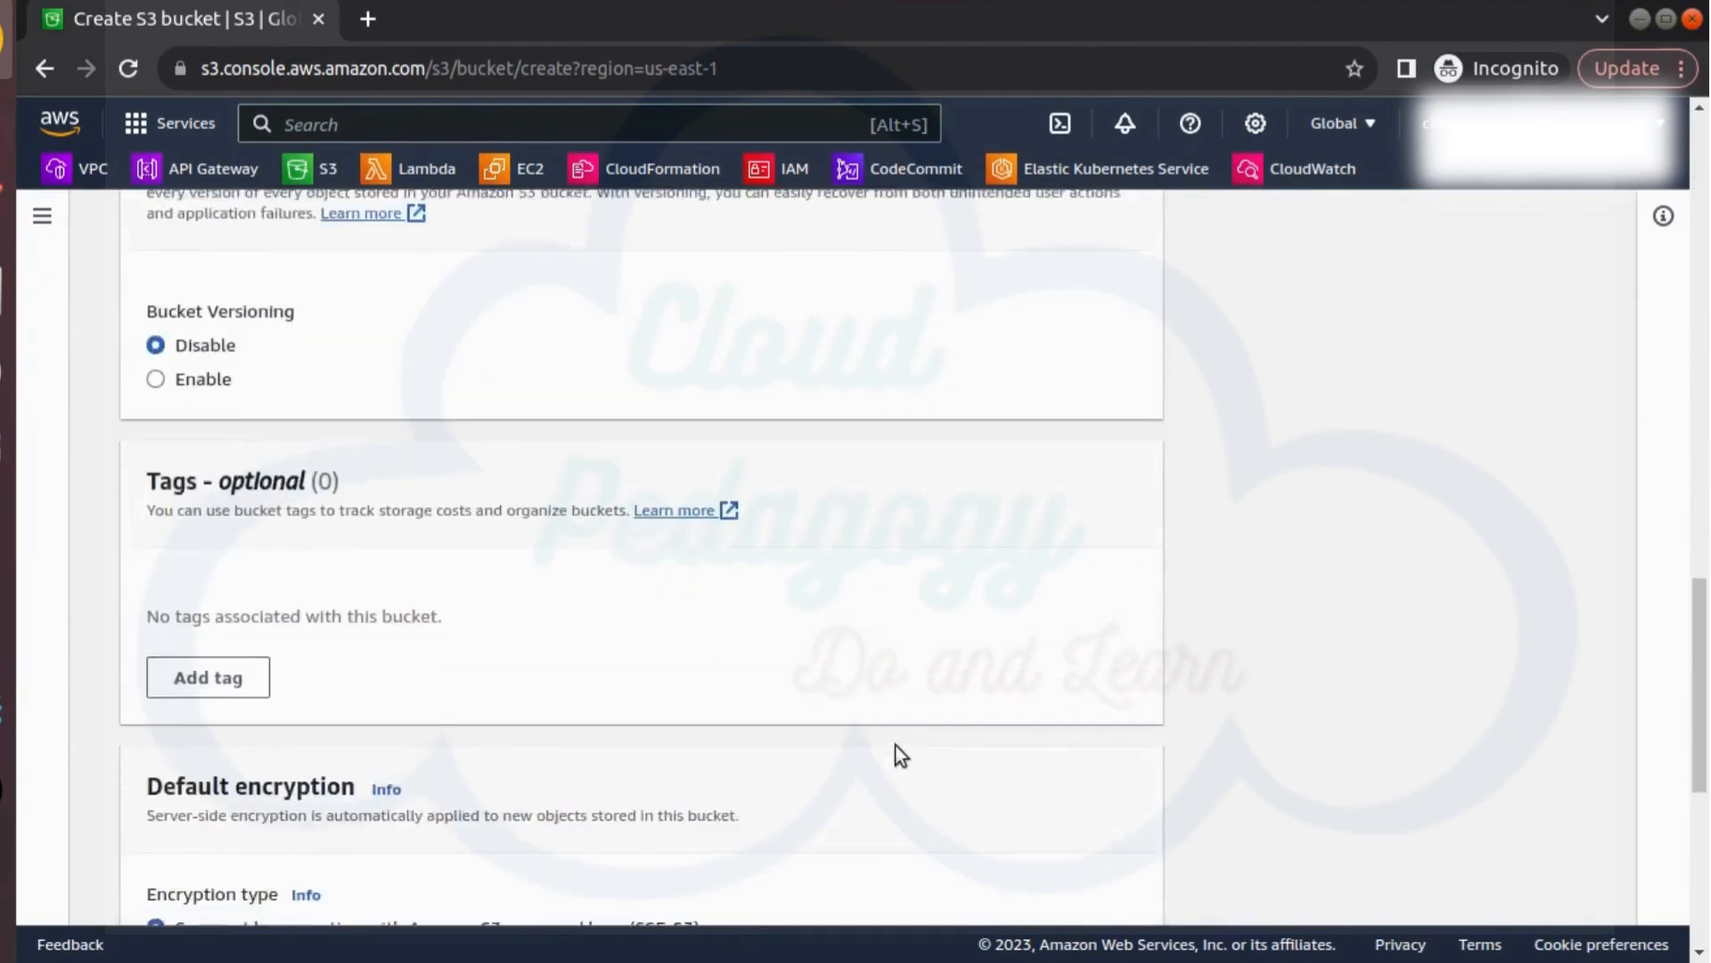
scroll(895, 745, "up", 1)
scroll(896, 747, "down", 4)
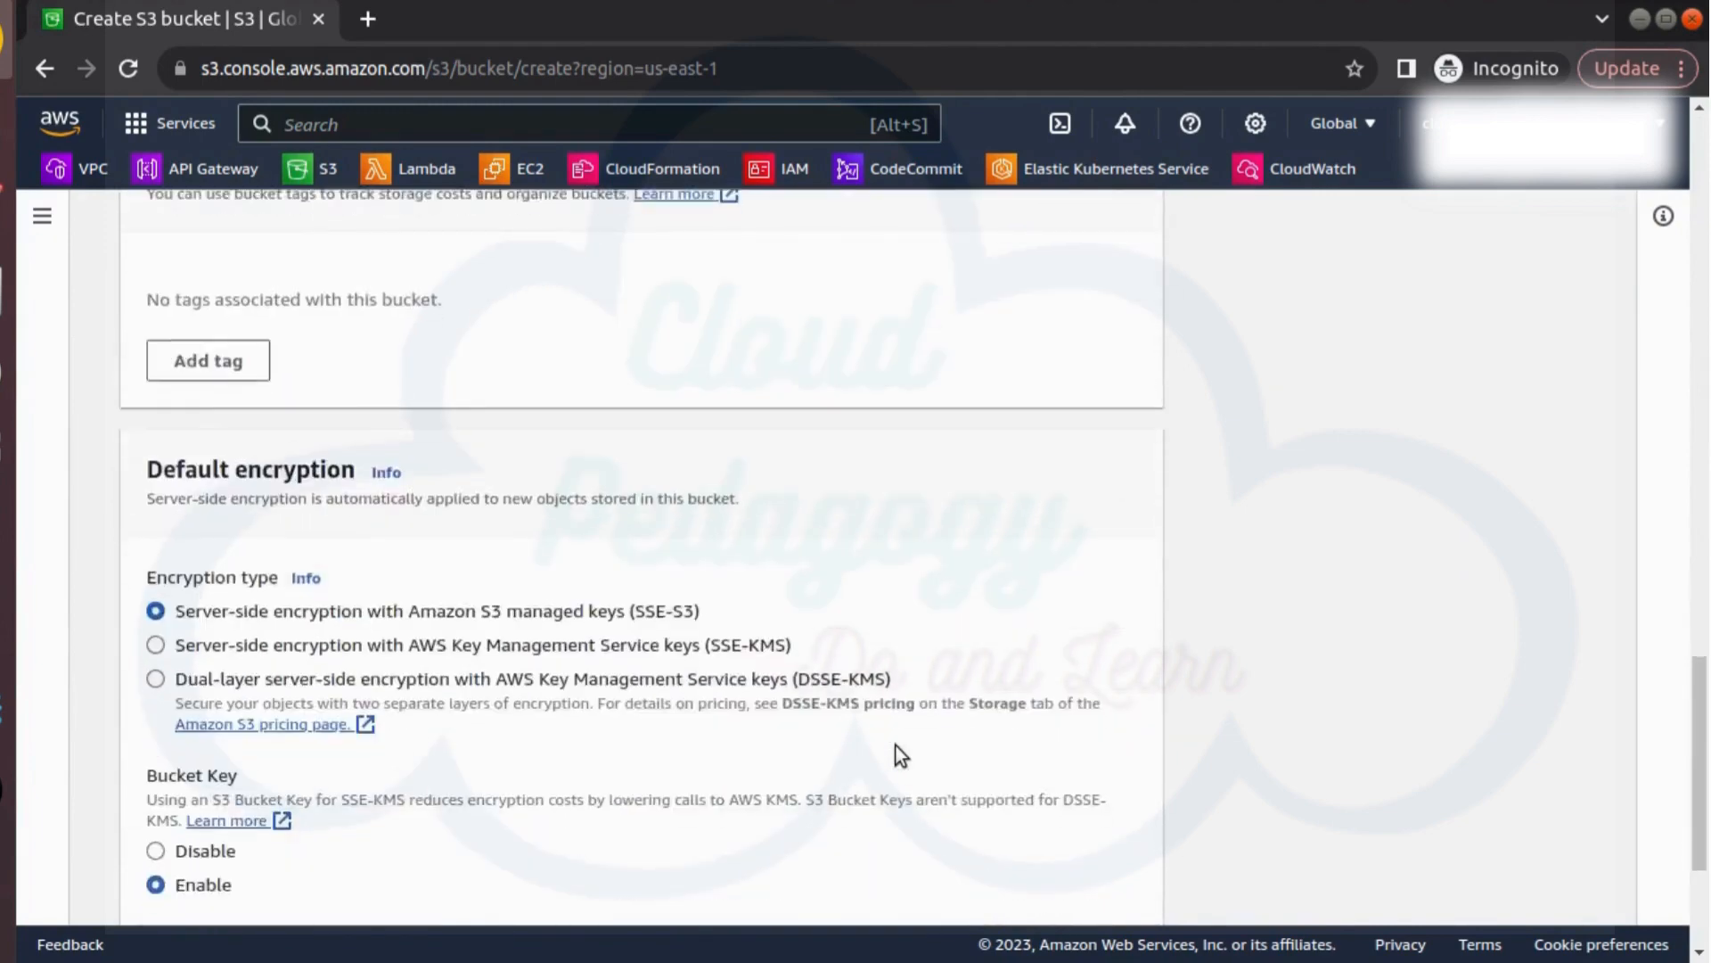
left_click(1057, 883)
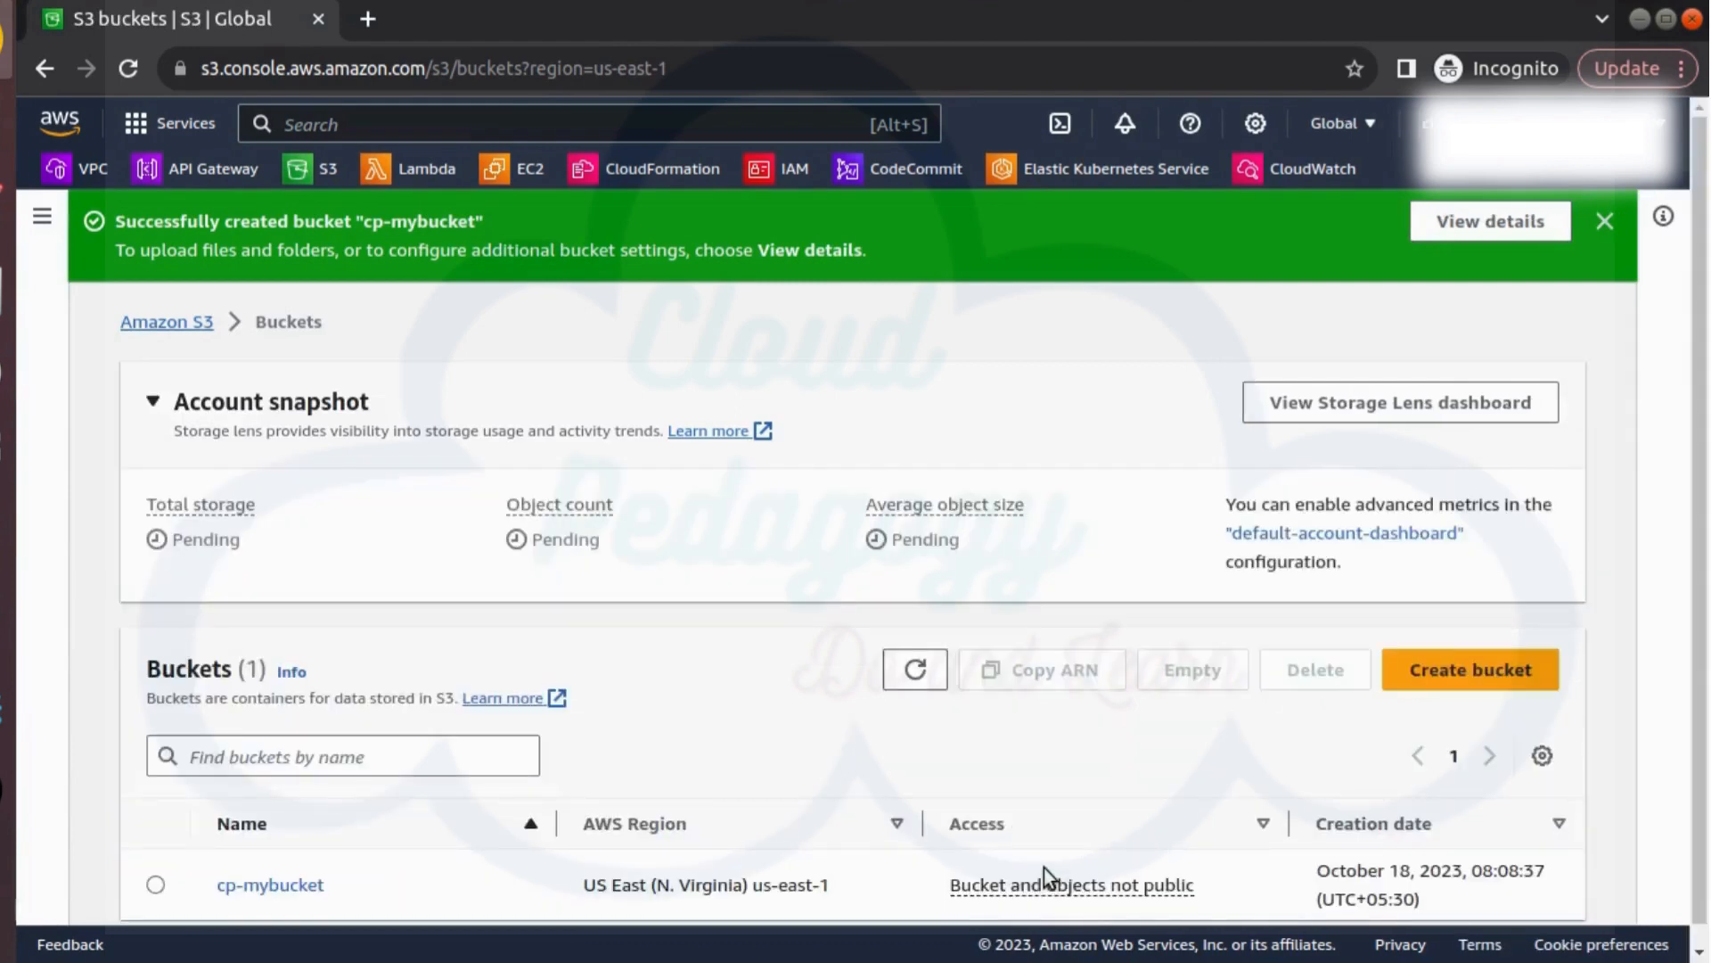
Open cp-mybucket and add Student1.jpeg, Student2.jpeg, Student3.png, Student4.png and Student5.png from Downloads to a new upload
scroll(1004, 758, "down", 1)
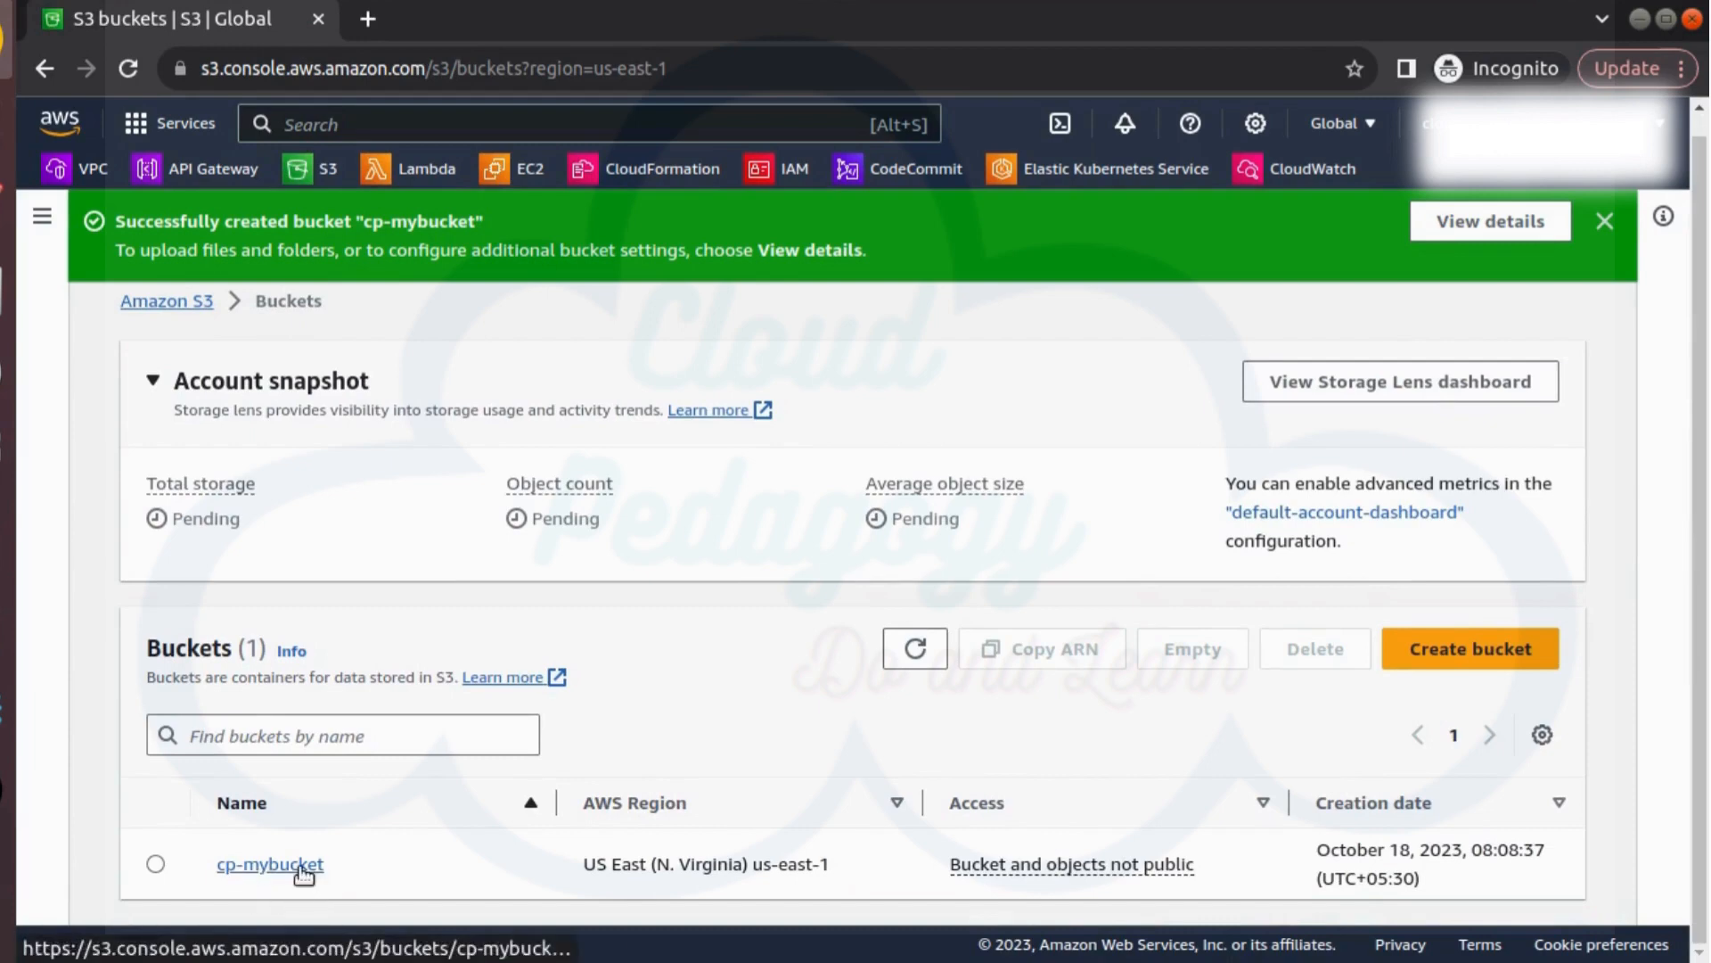
left_click(270, 865)
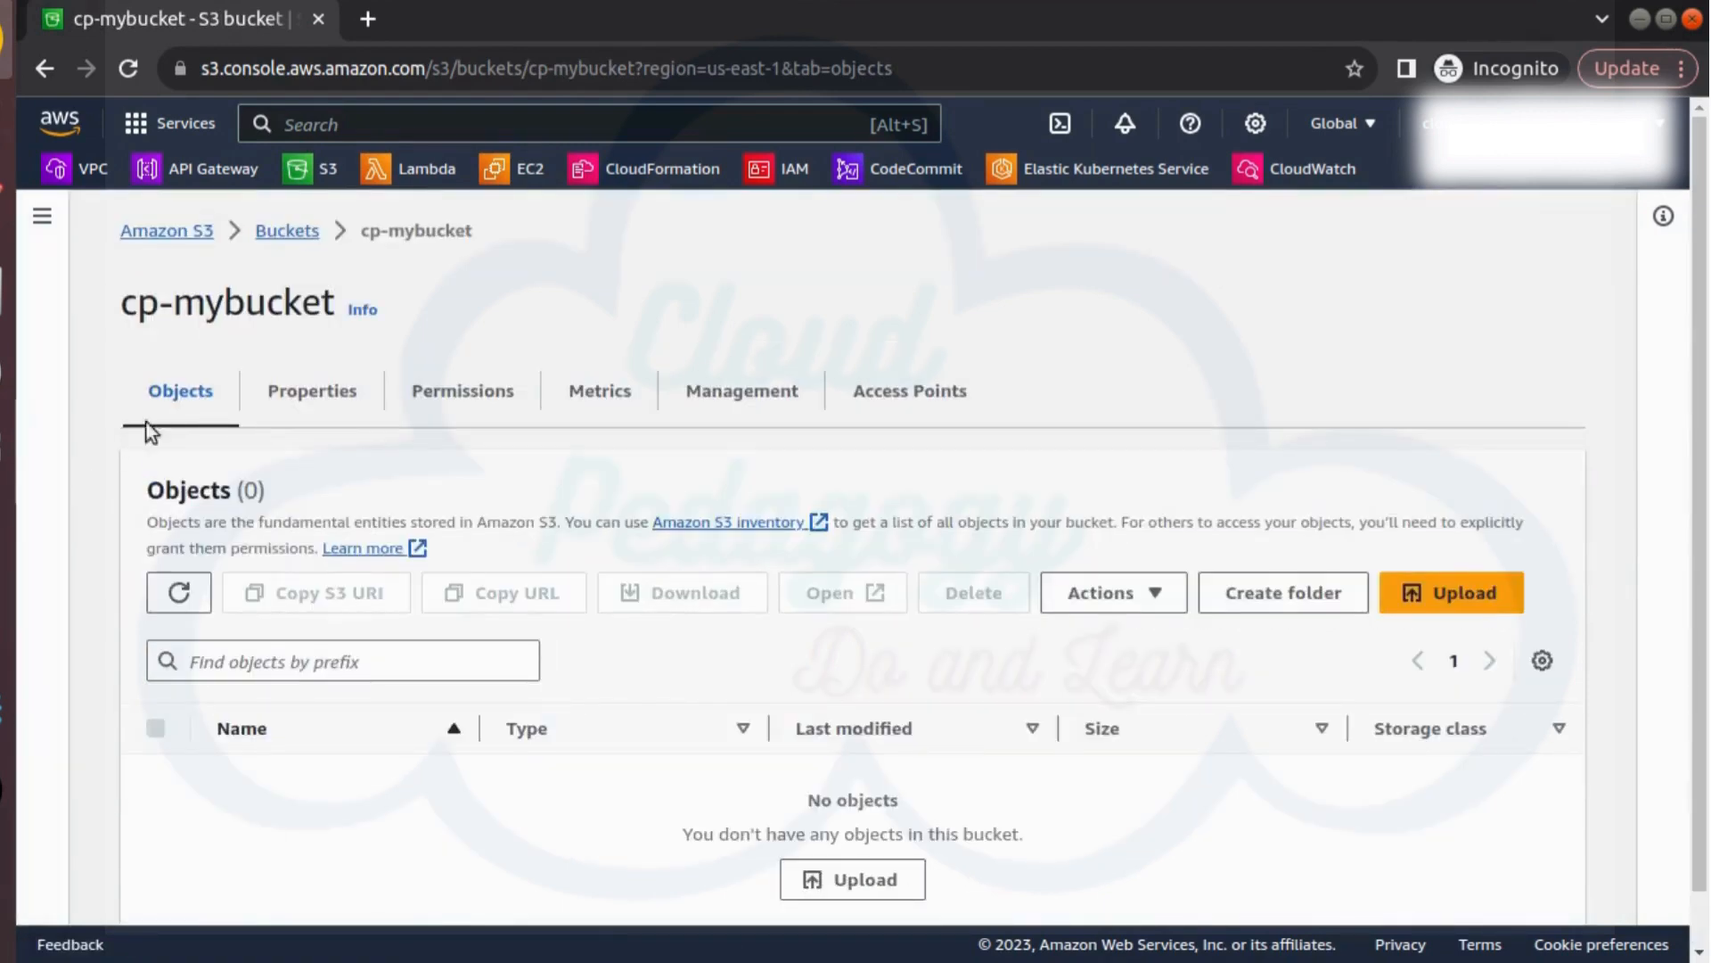
left_click(1455, 594)
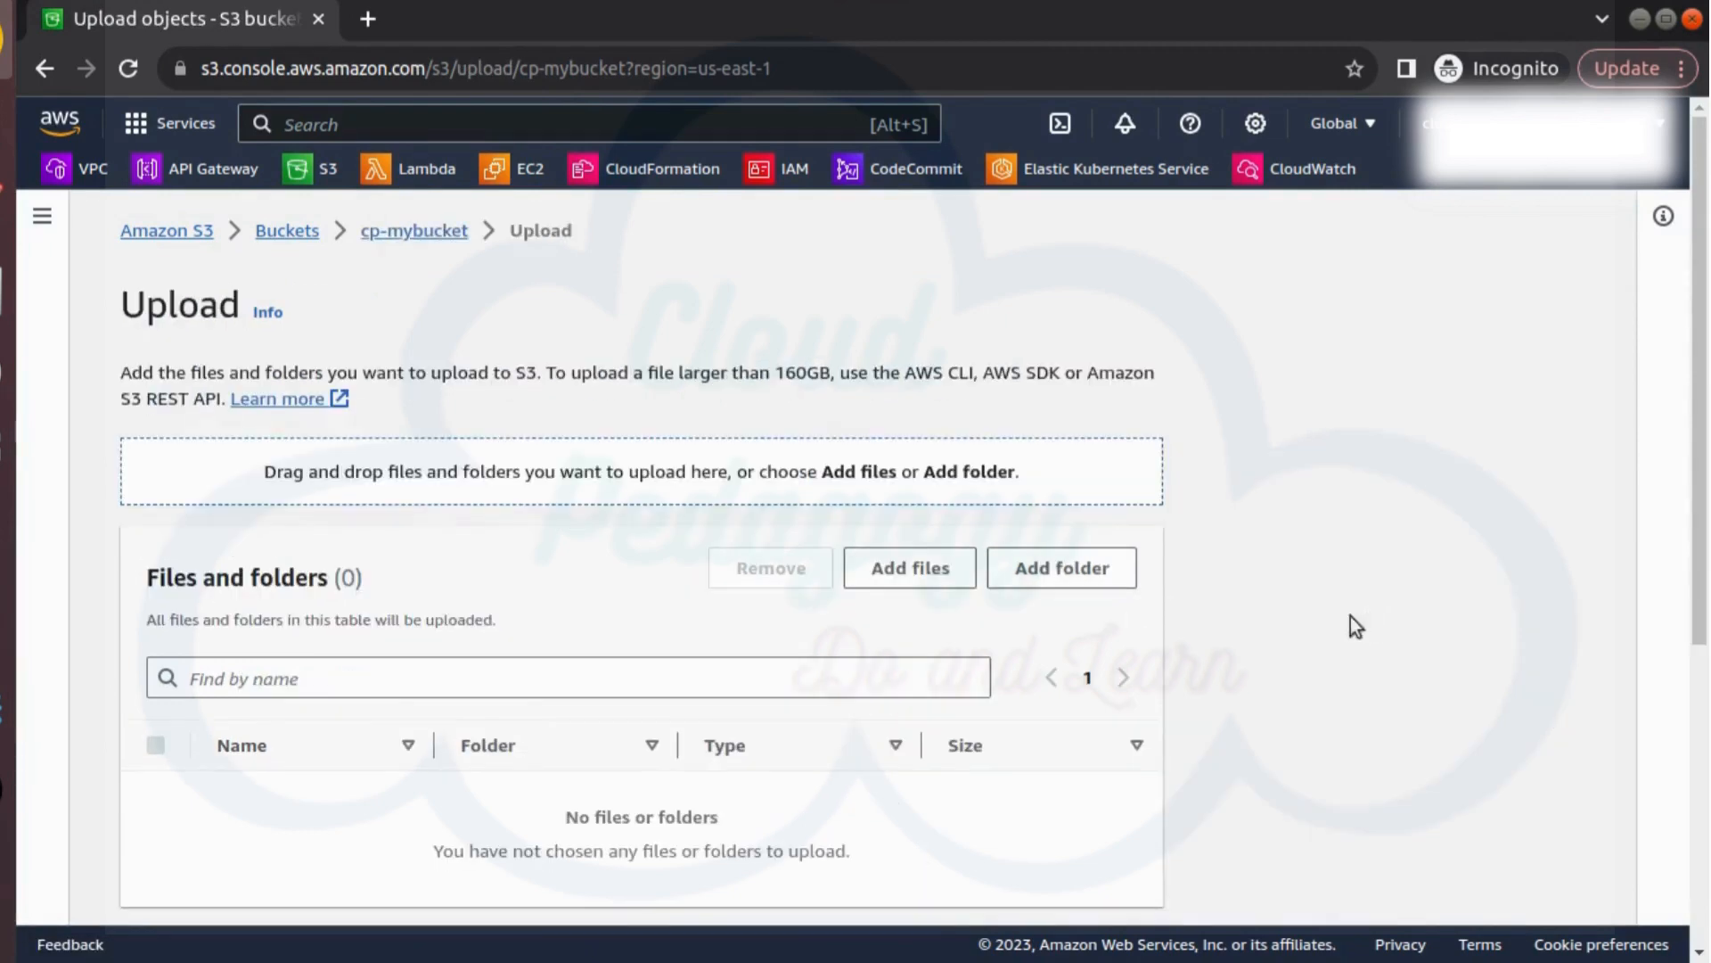
left_click(891, 579)
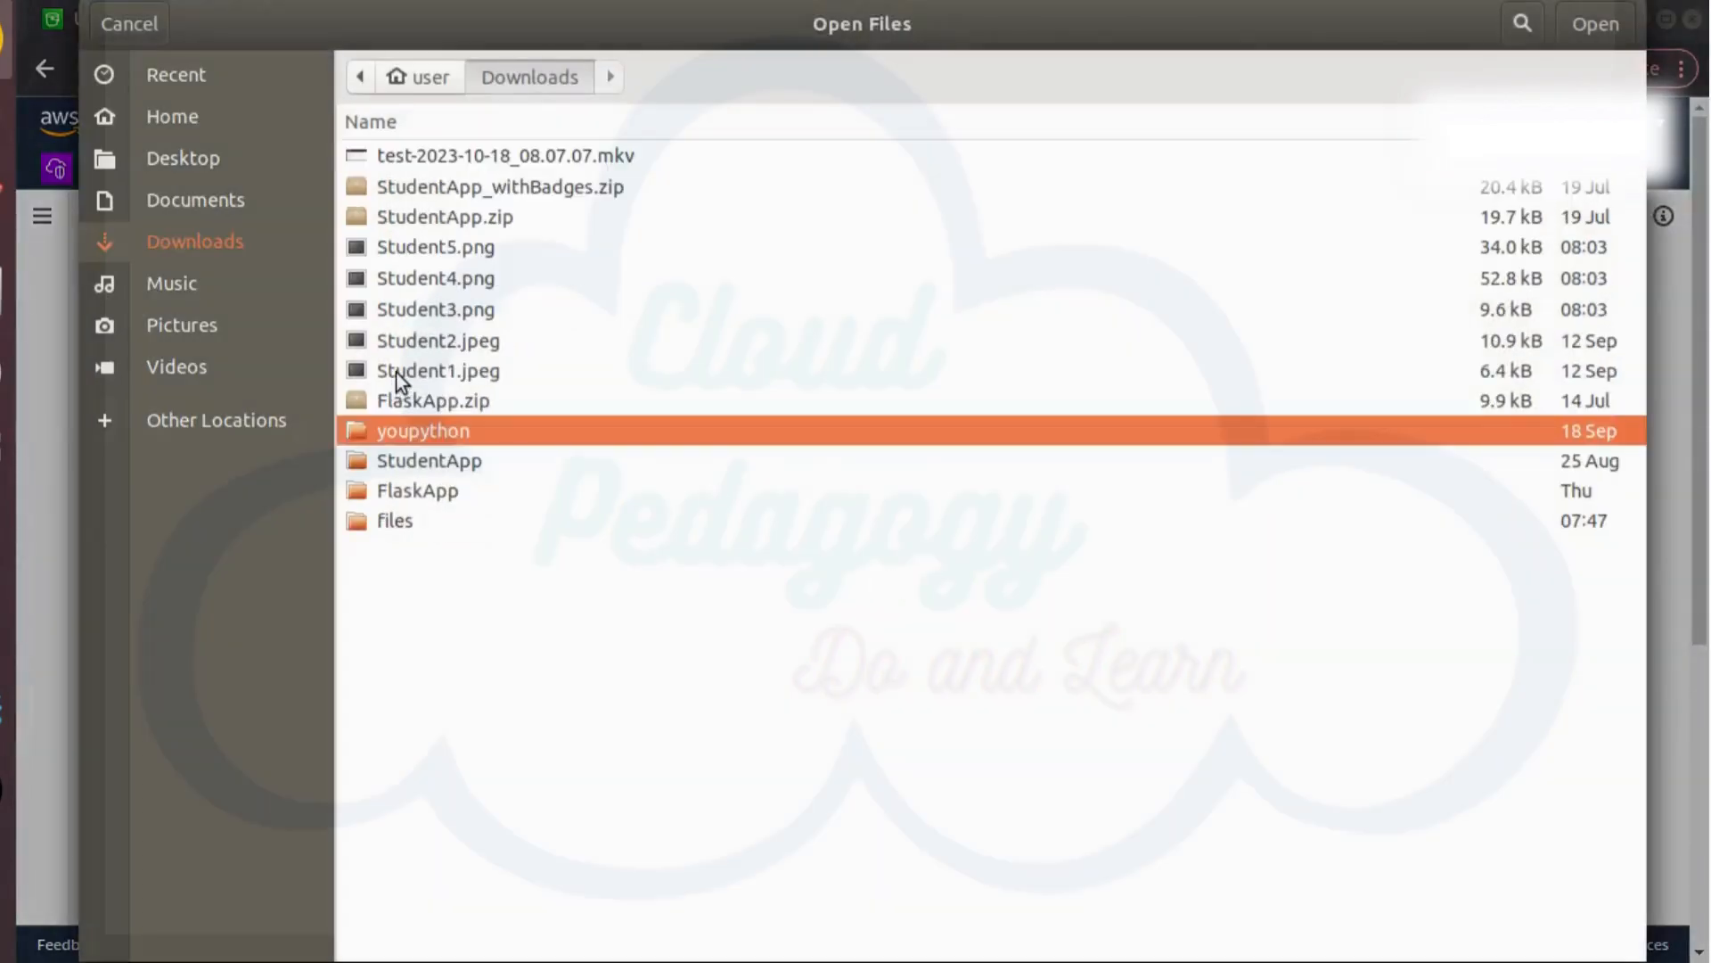
left_click(434, 377)
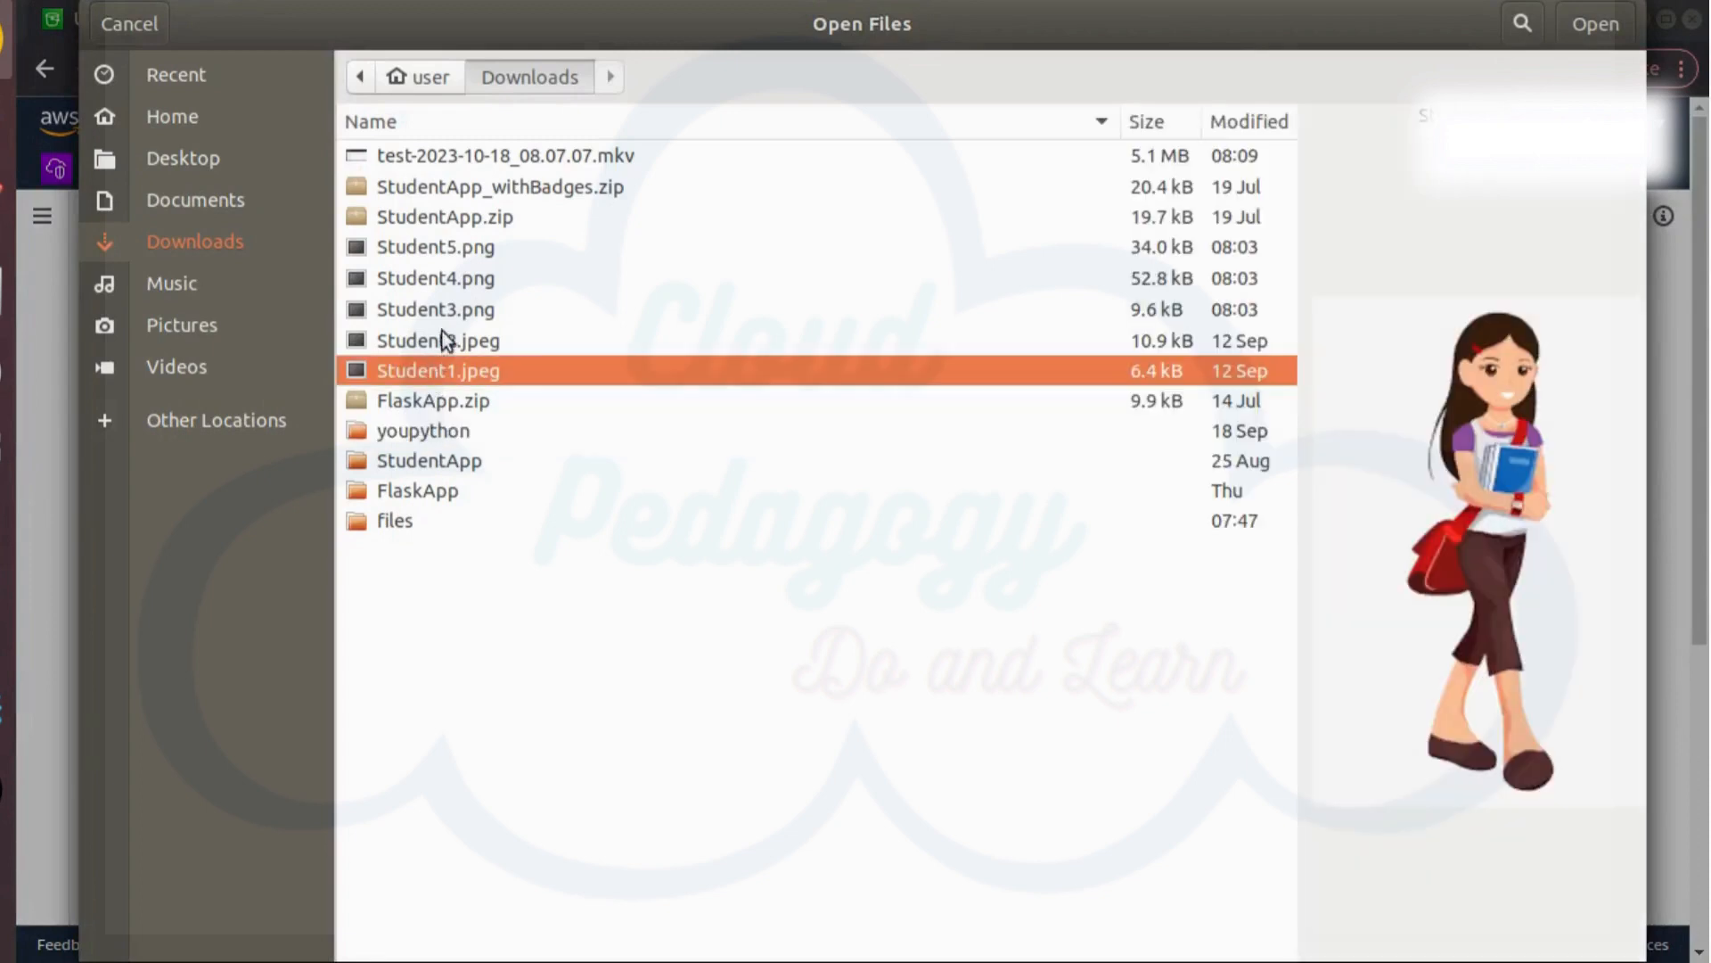
left_click(446, 248, "shift")
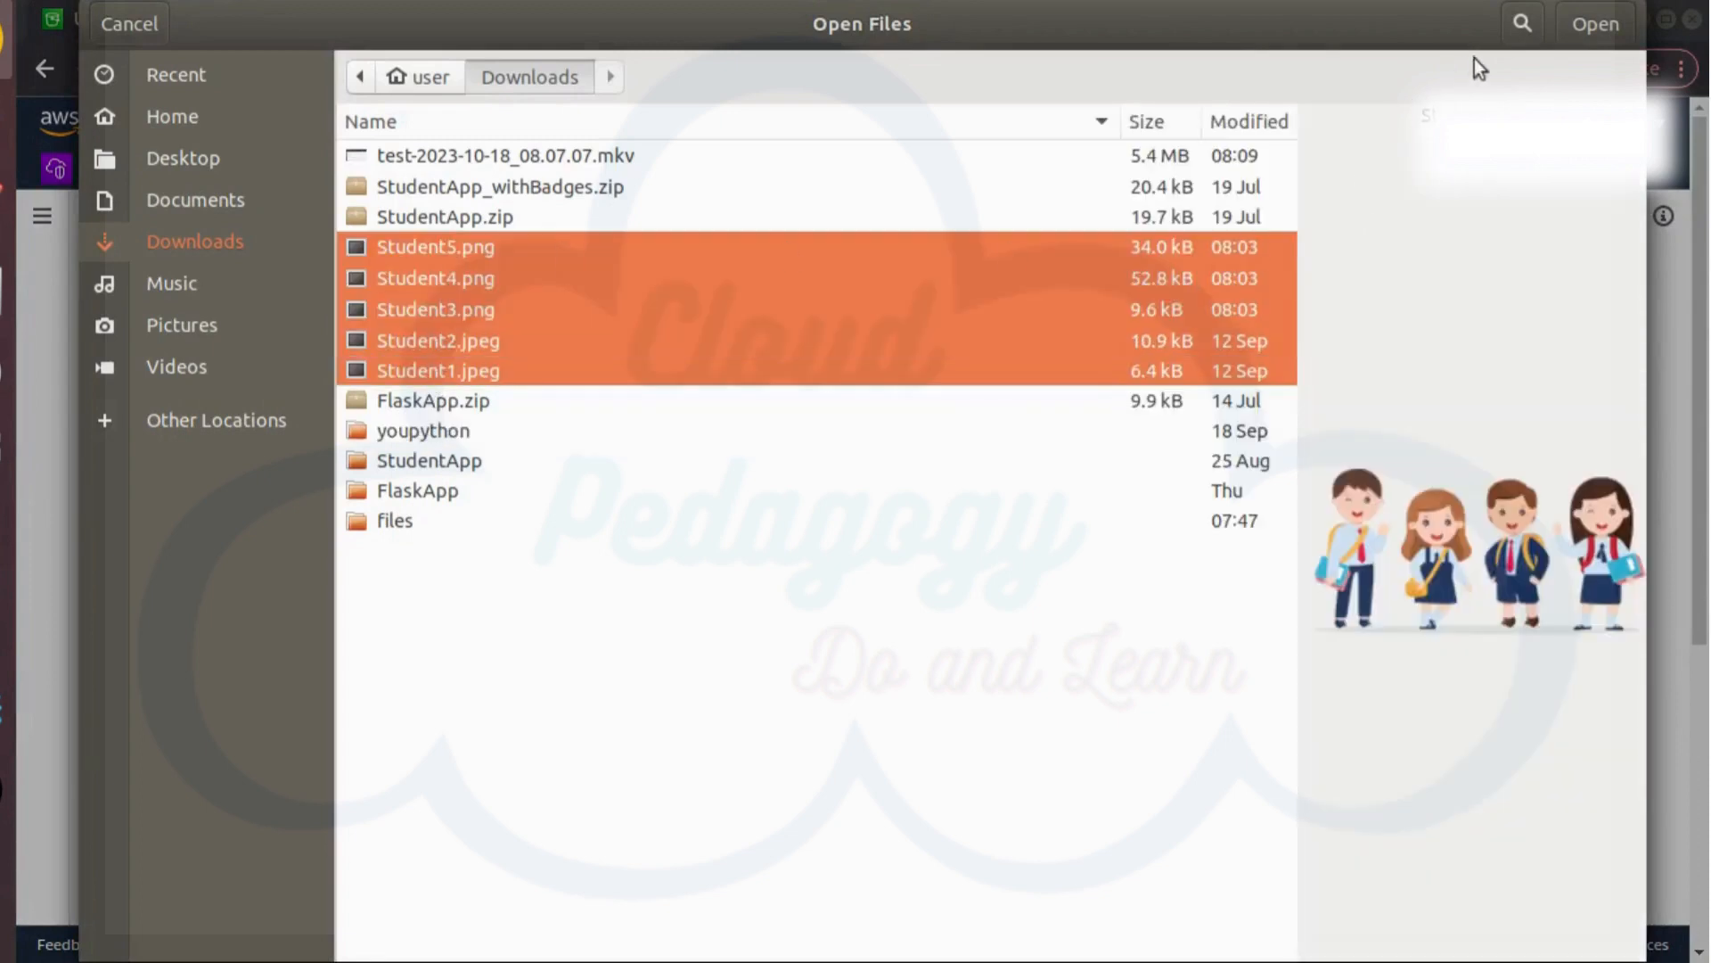
left_click(1594, 24)
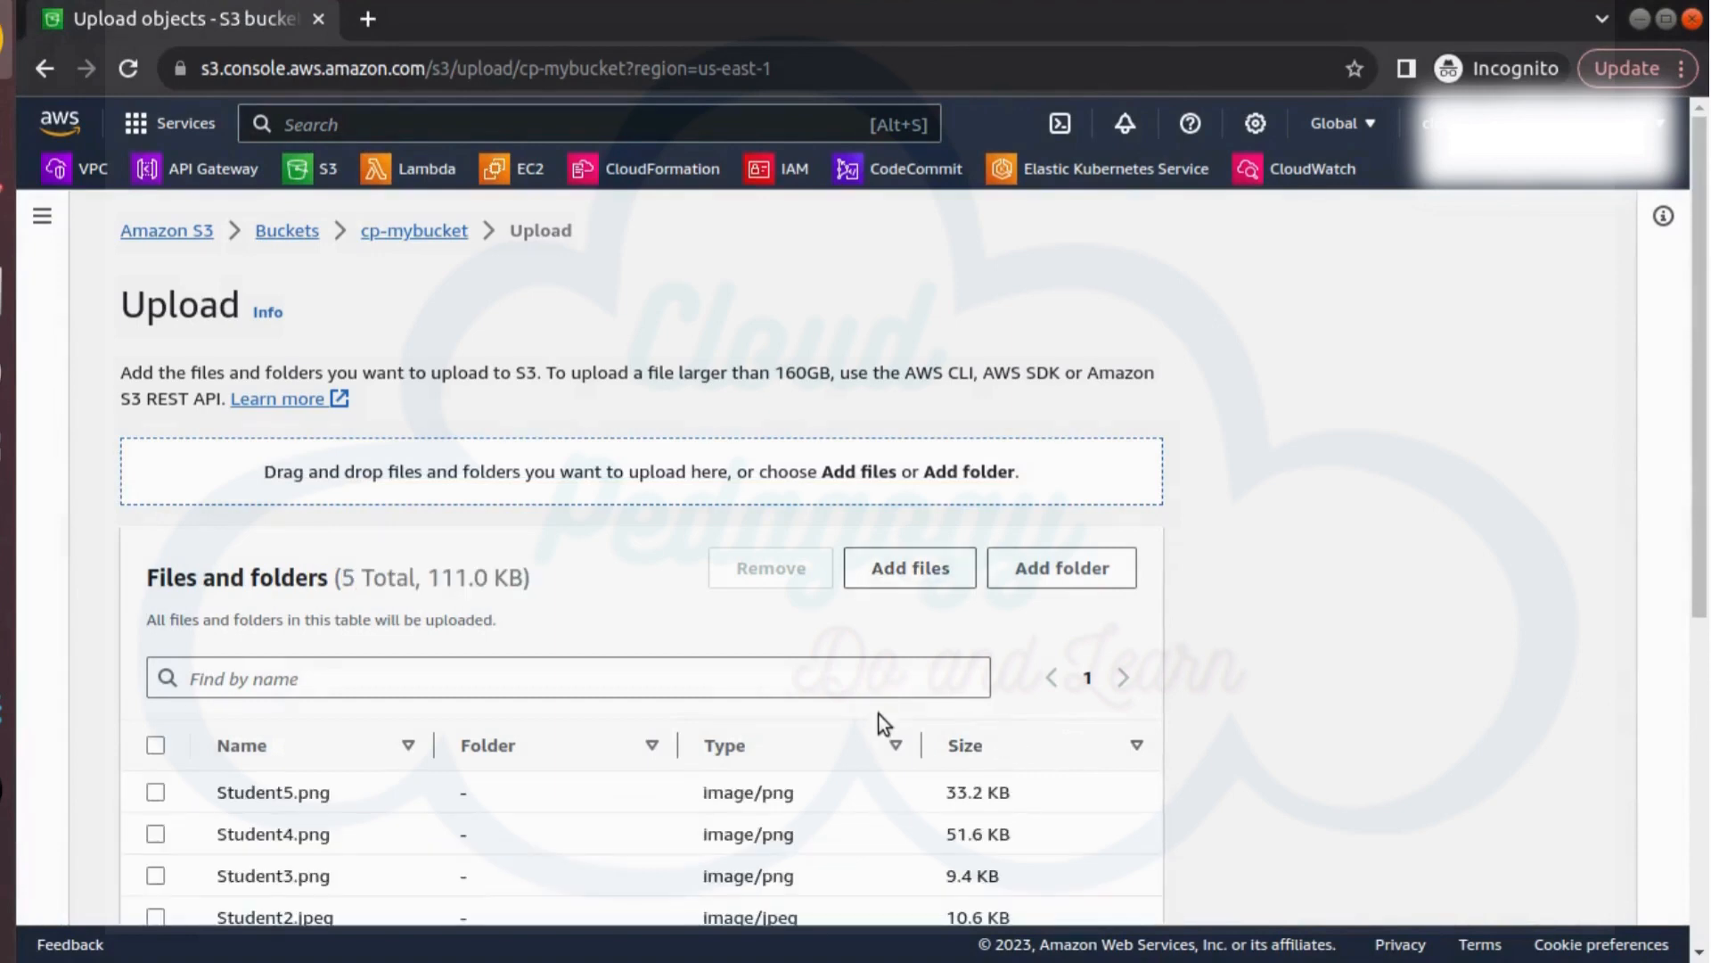
Upload the five student images to cp-mybucket and close the upload status page
scroll(877, 752, "down", 2)
scroll(877, 751, "up", 2)
scroll(602, 709, "down", 5)
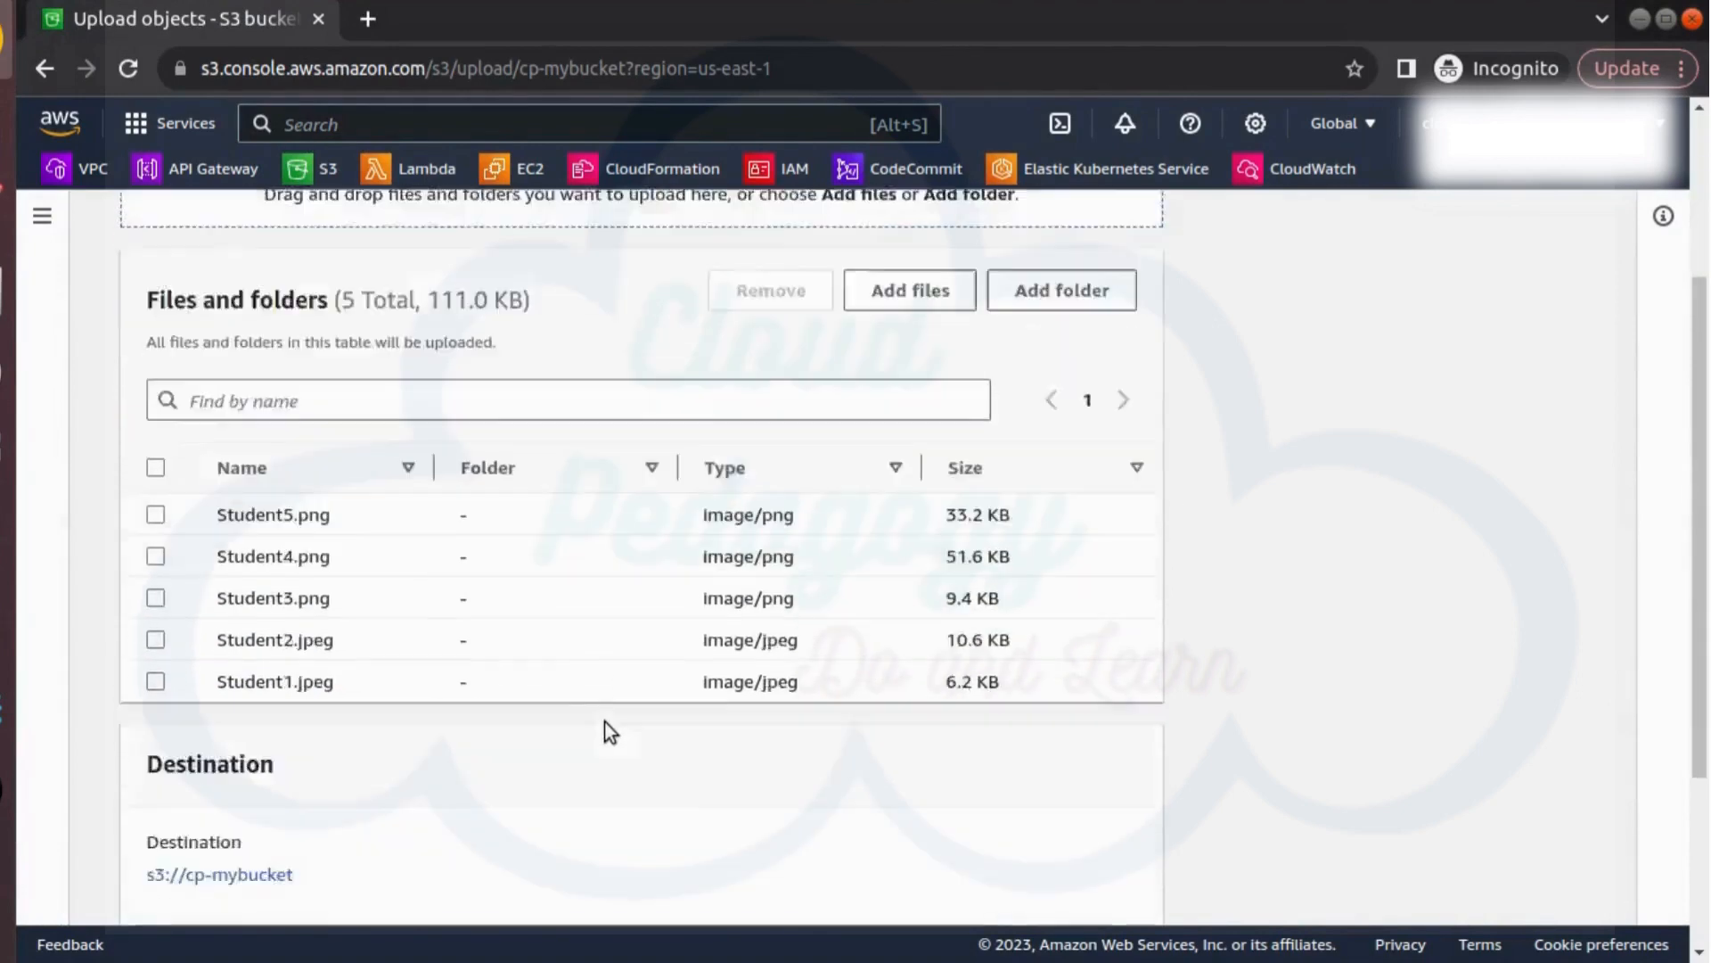
left_click(1105, 881)
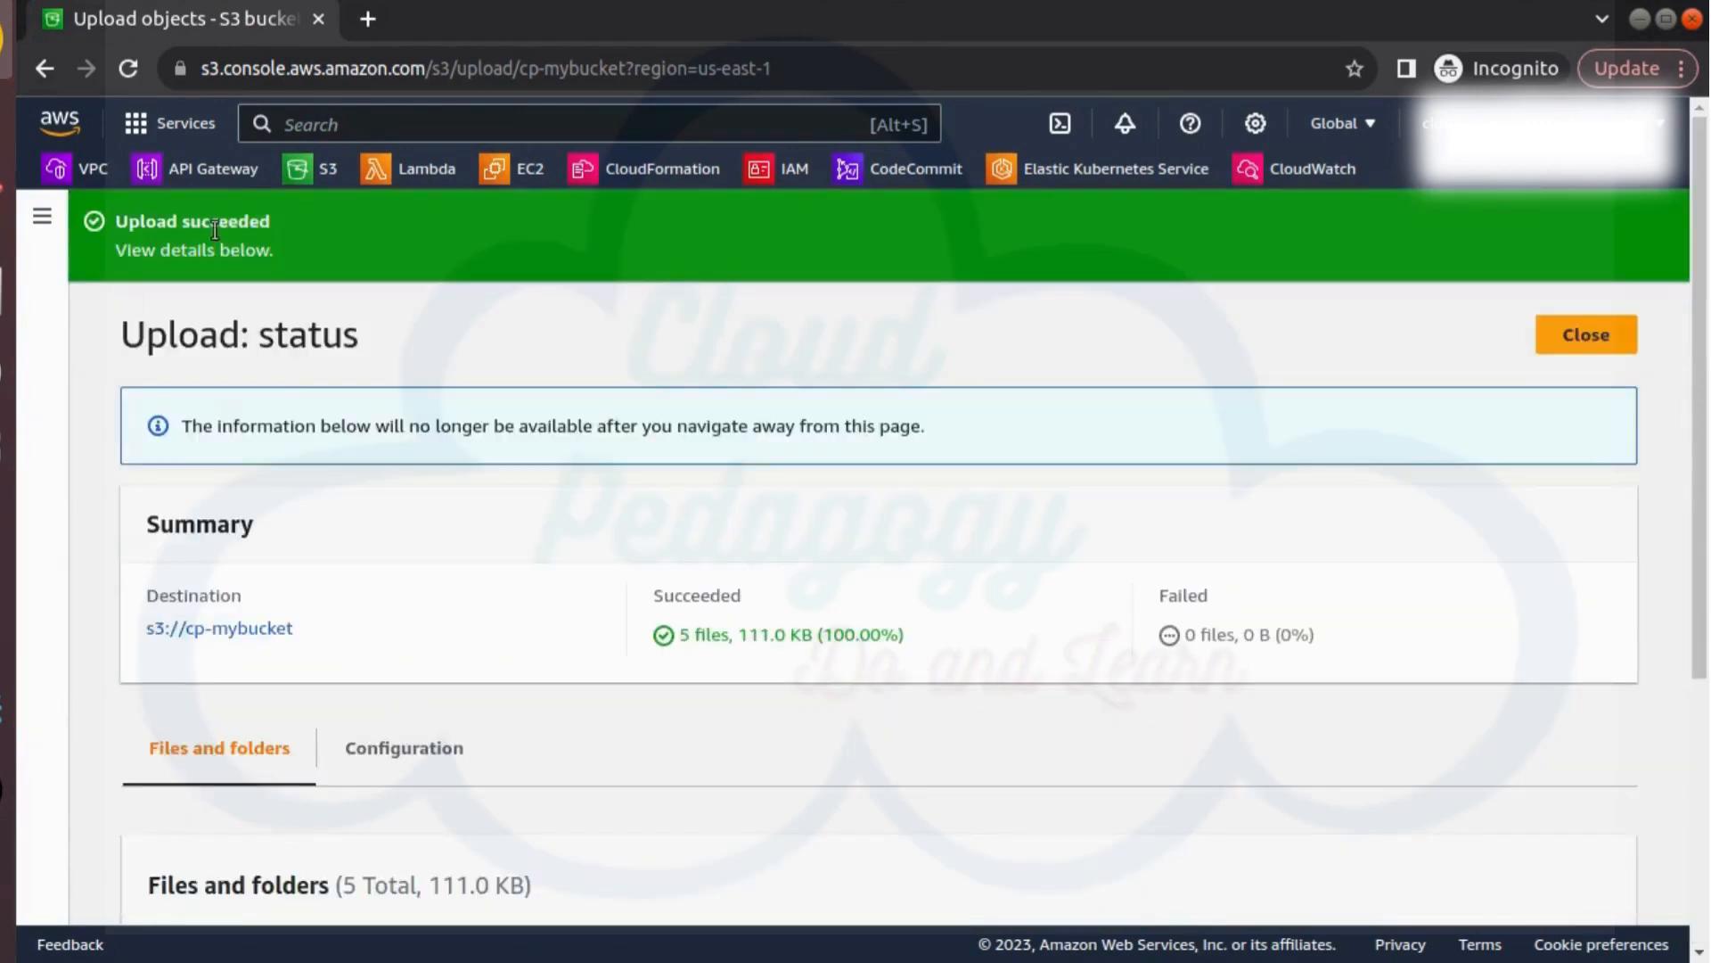
left_click(1601, 353)
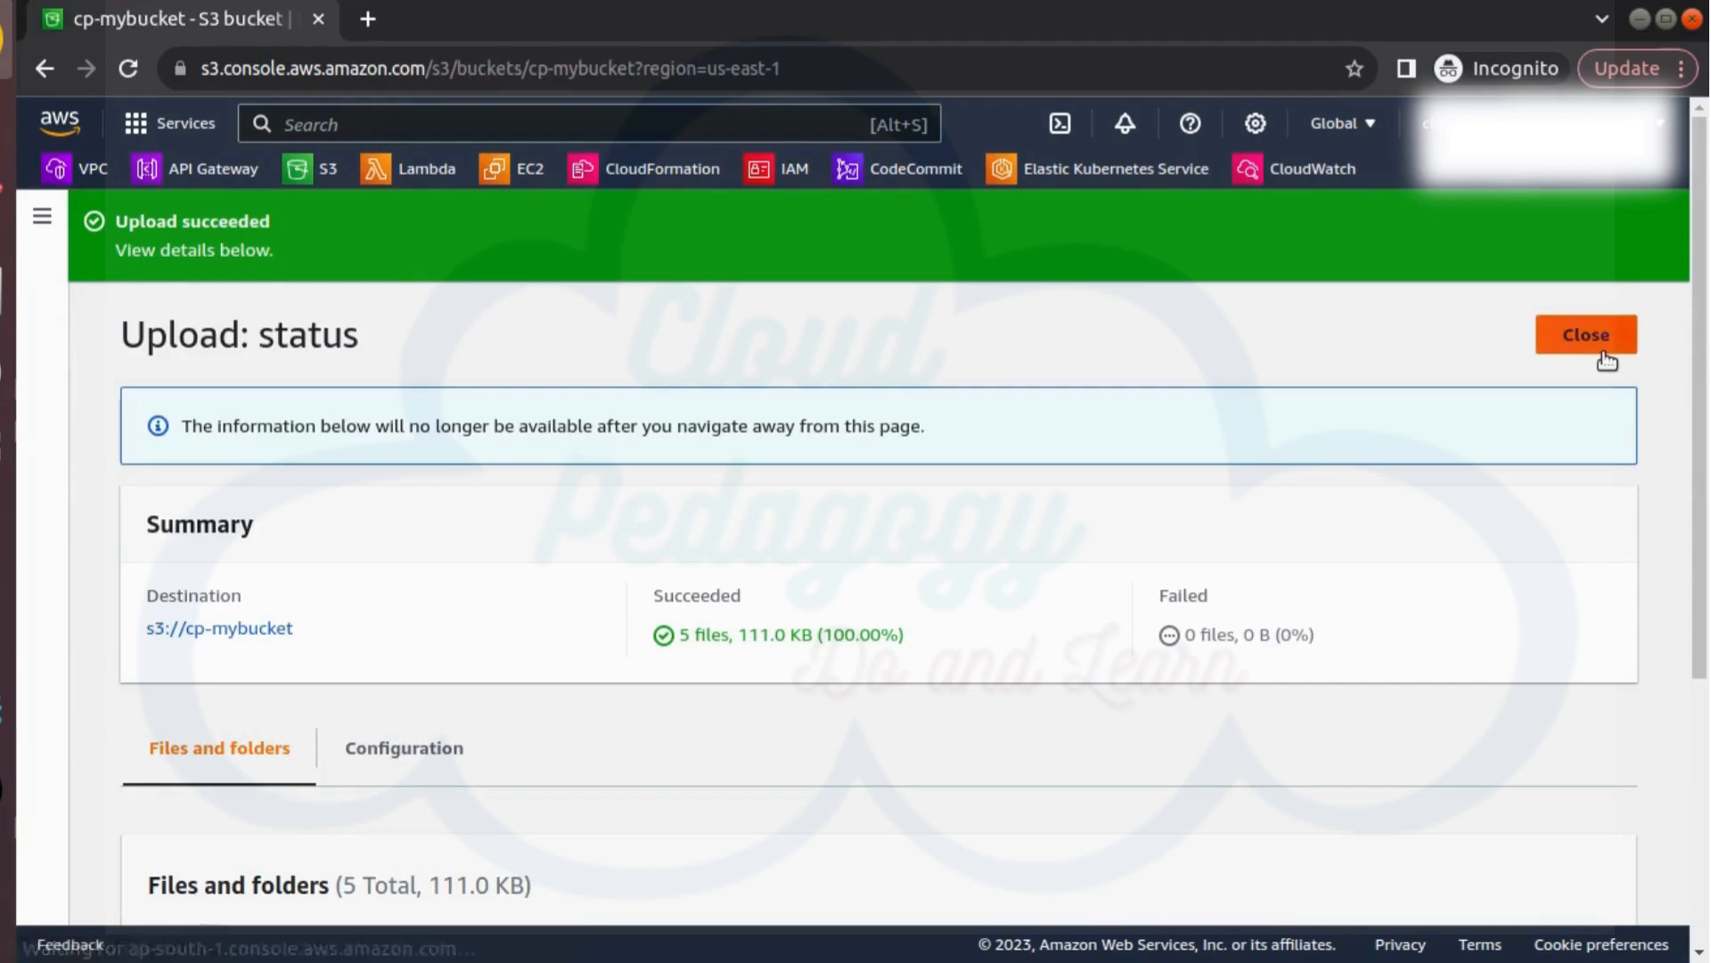
Download the Student1.jpeg object from the bucket and save it in Downloads as Student1 new.png
scroll(882, 501, "down", 3)
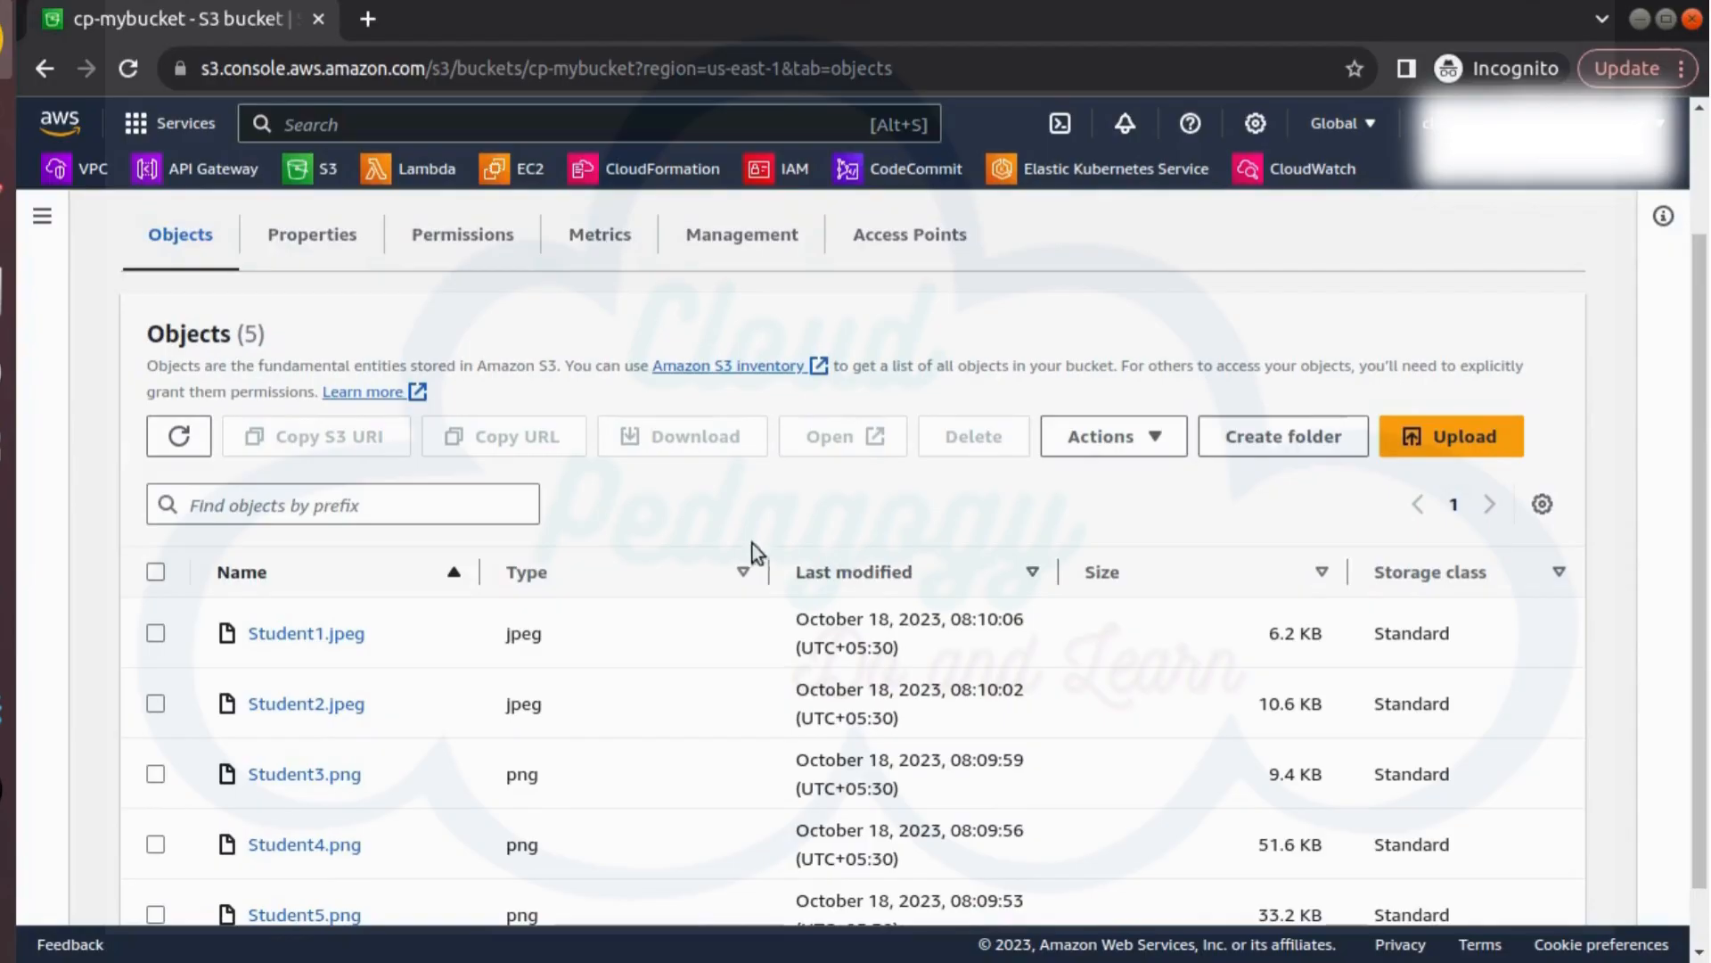
left_click(156, 635)
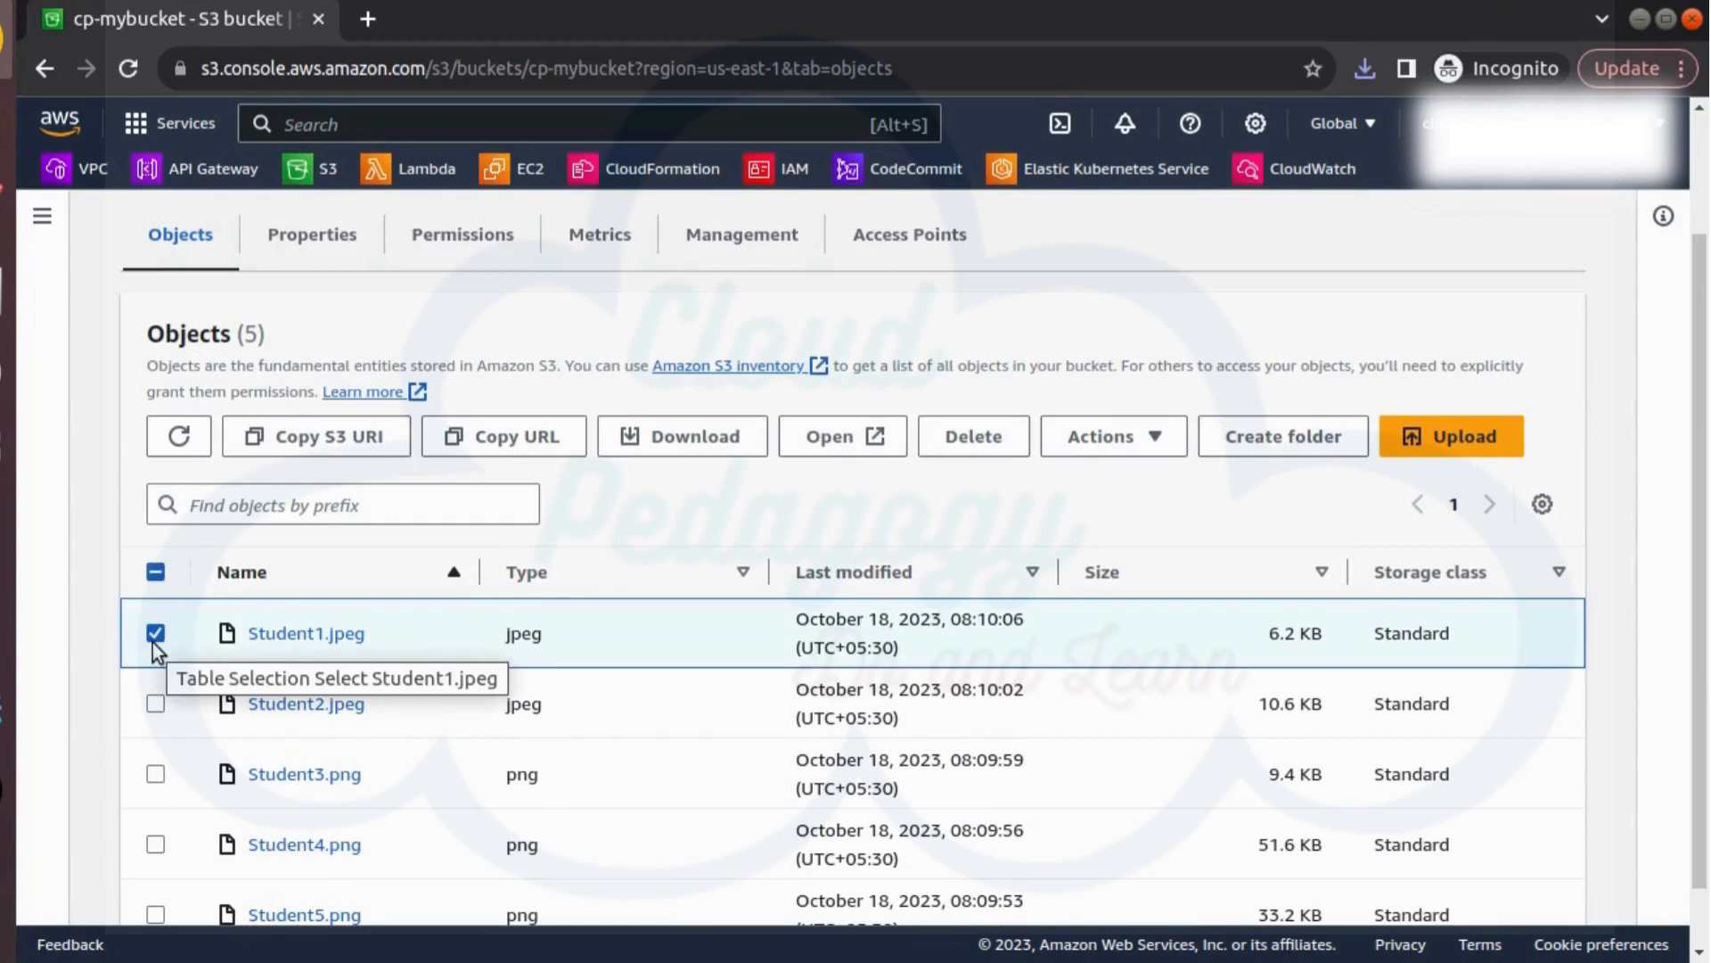
left_click(666, 447)
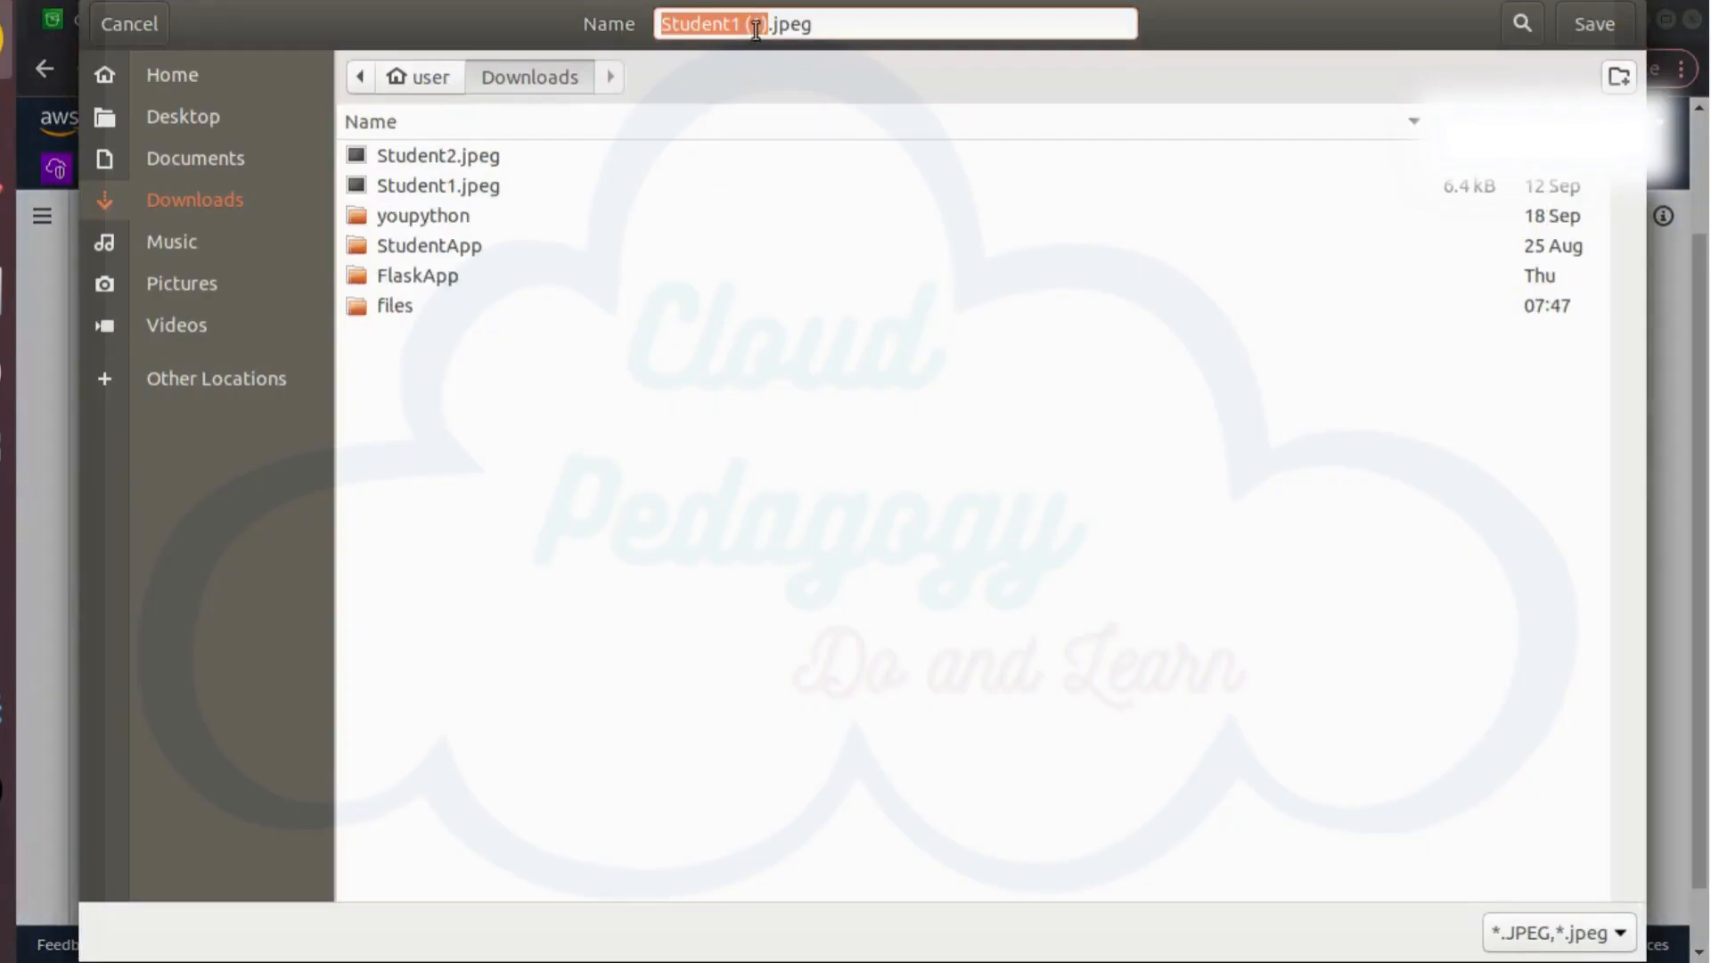
left_click(758, 27)
key("BackSpace")
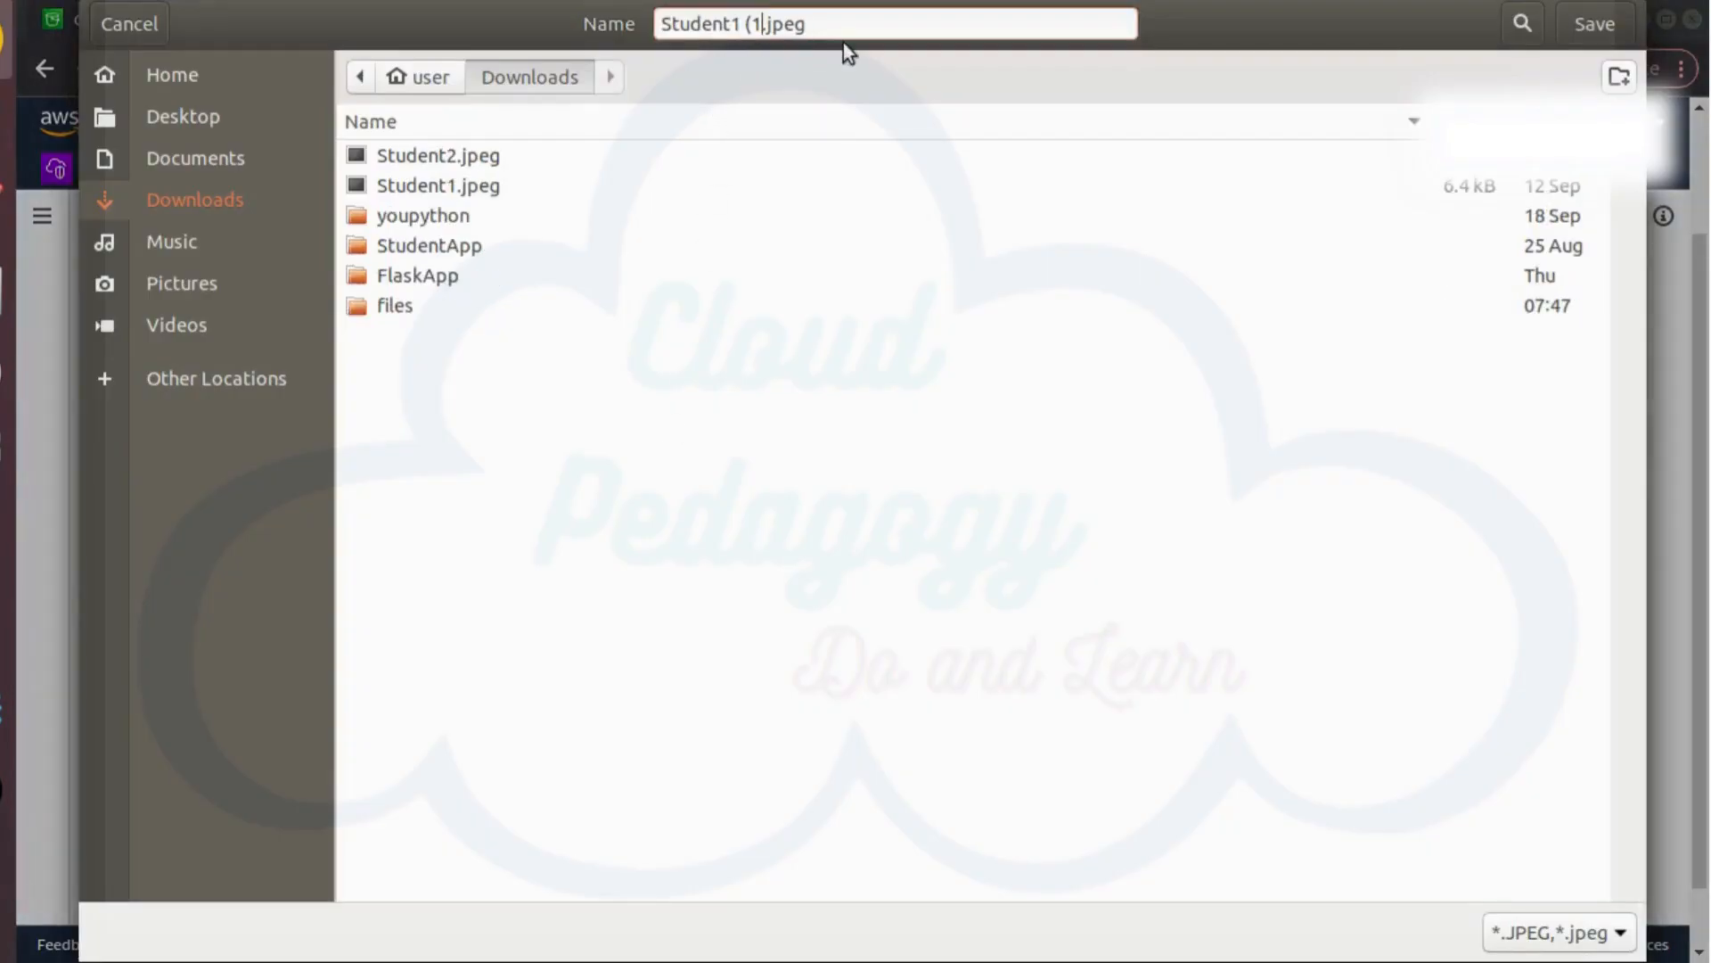
key("BackSpace")
key("BackSpace")
type("new")
key("BackSpace")
key("BackSpace")
type("ng")
key("Return")
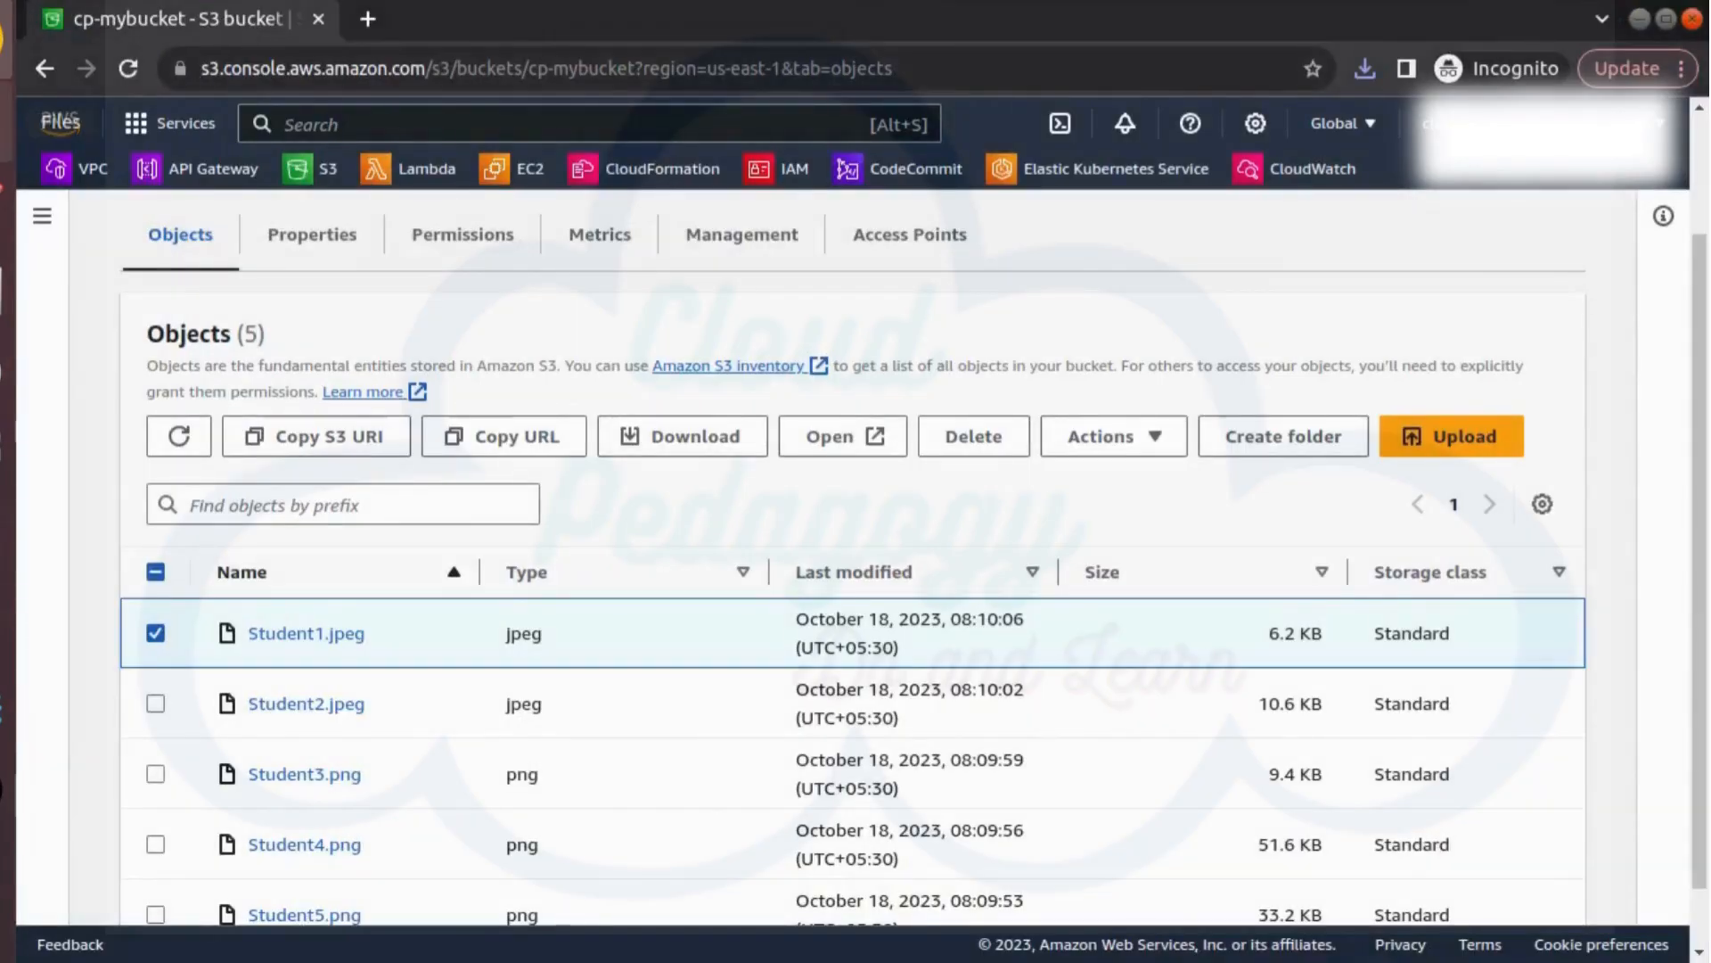
Switch to the Files app and check the downloaded Student1 new.png in Downloads
left_click(7, 121)
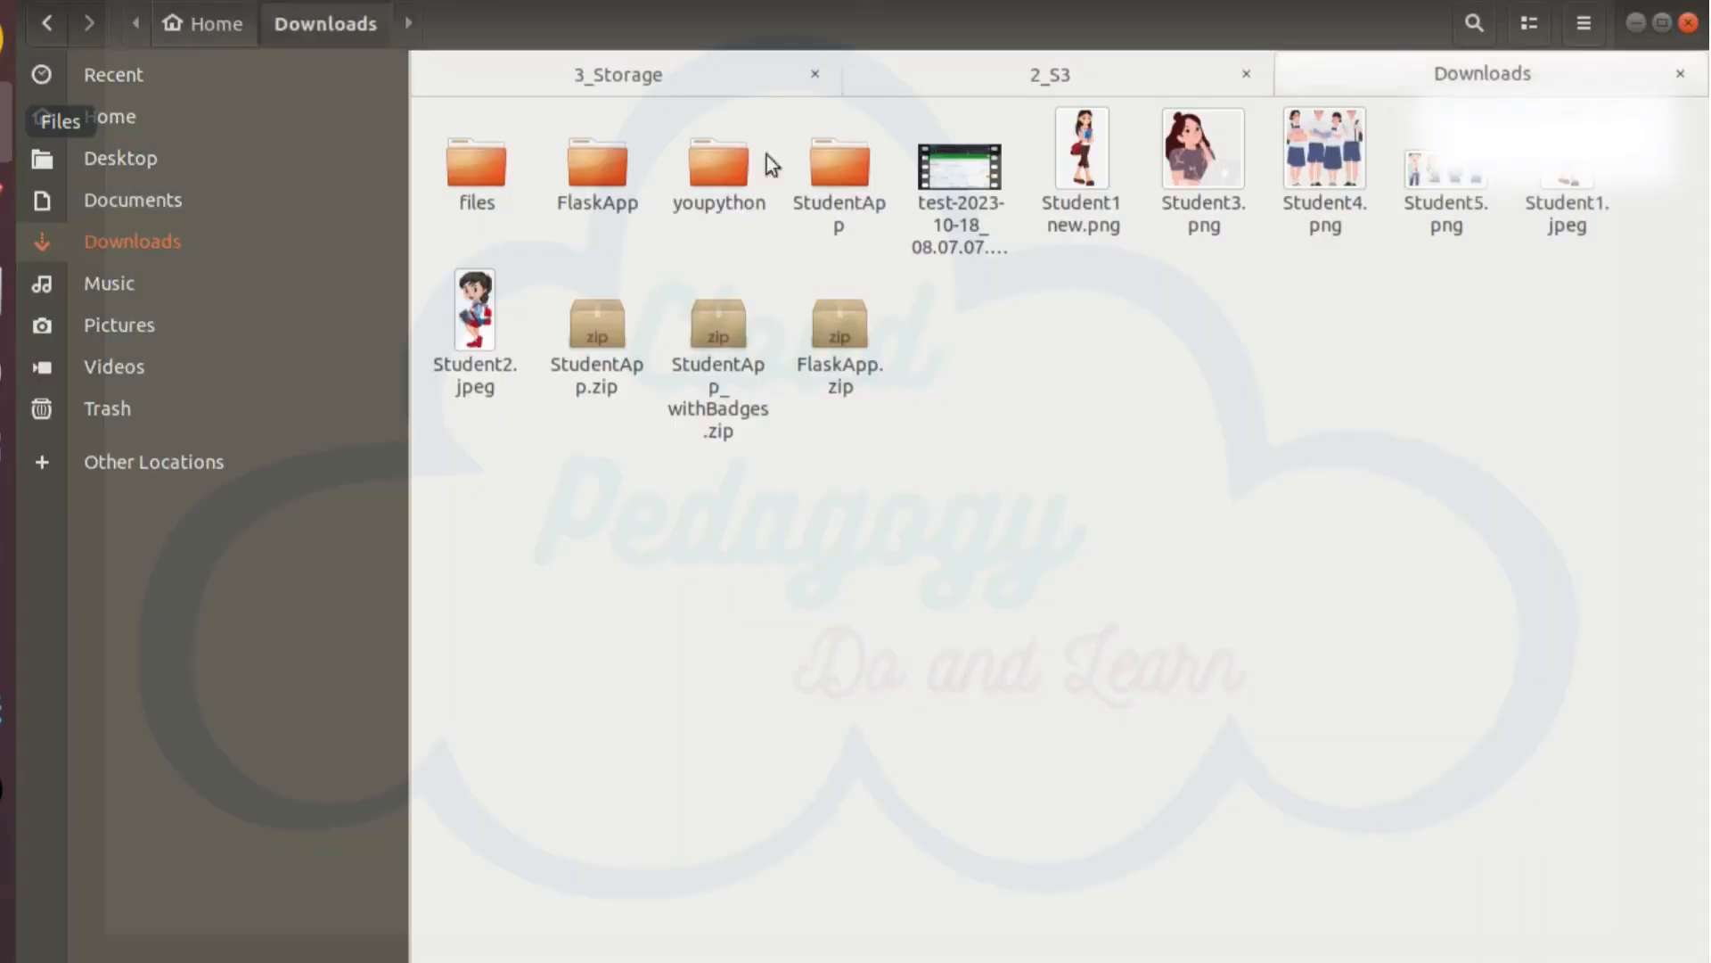
left_click(1089, 211)
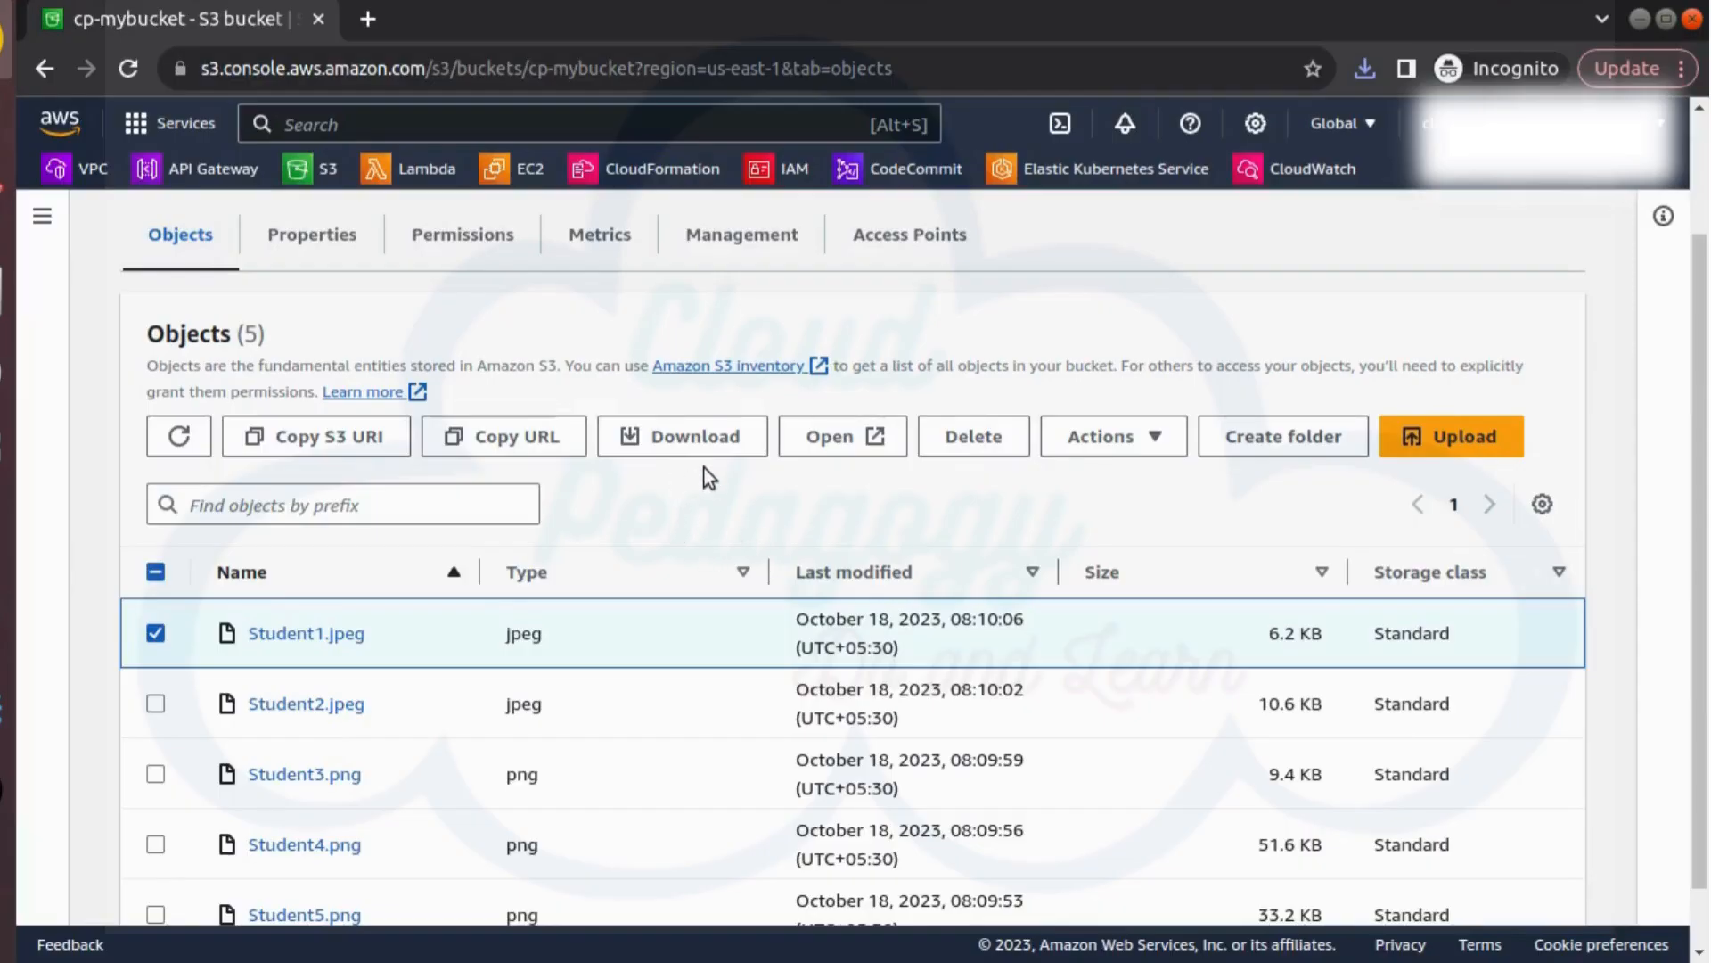
Create a folder named cp-pics in cp-mybucket, keeping the default encryption setting
left_click(1252, 454)
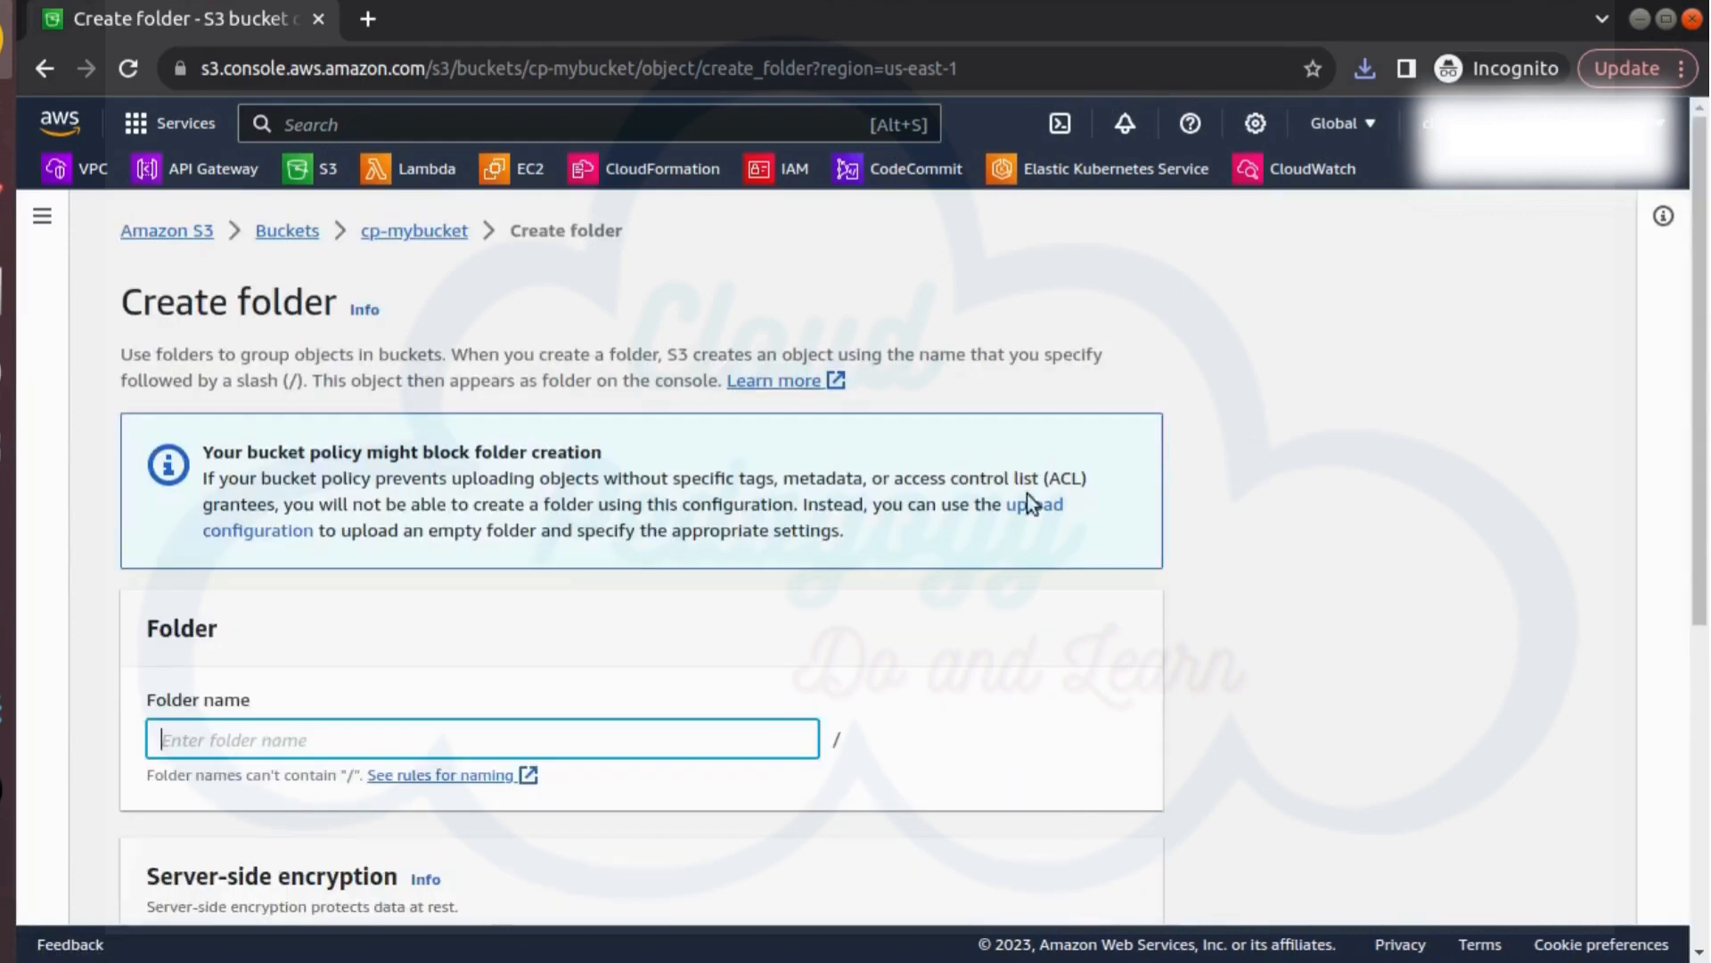
type("c")
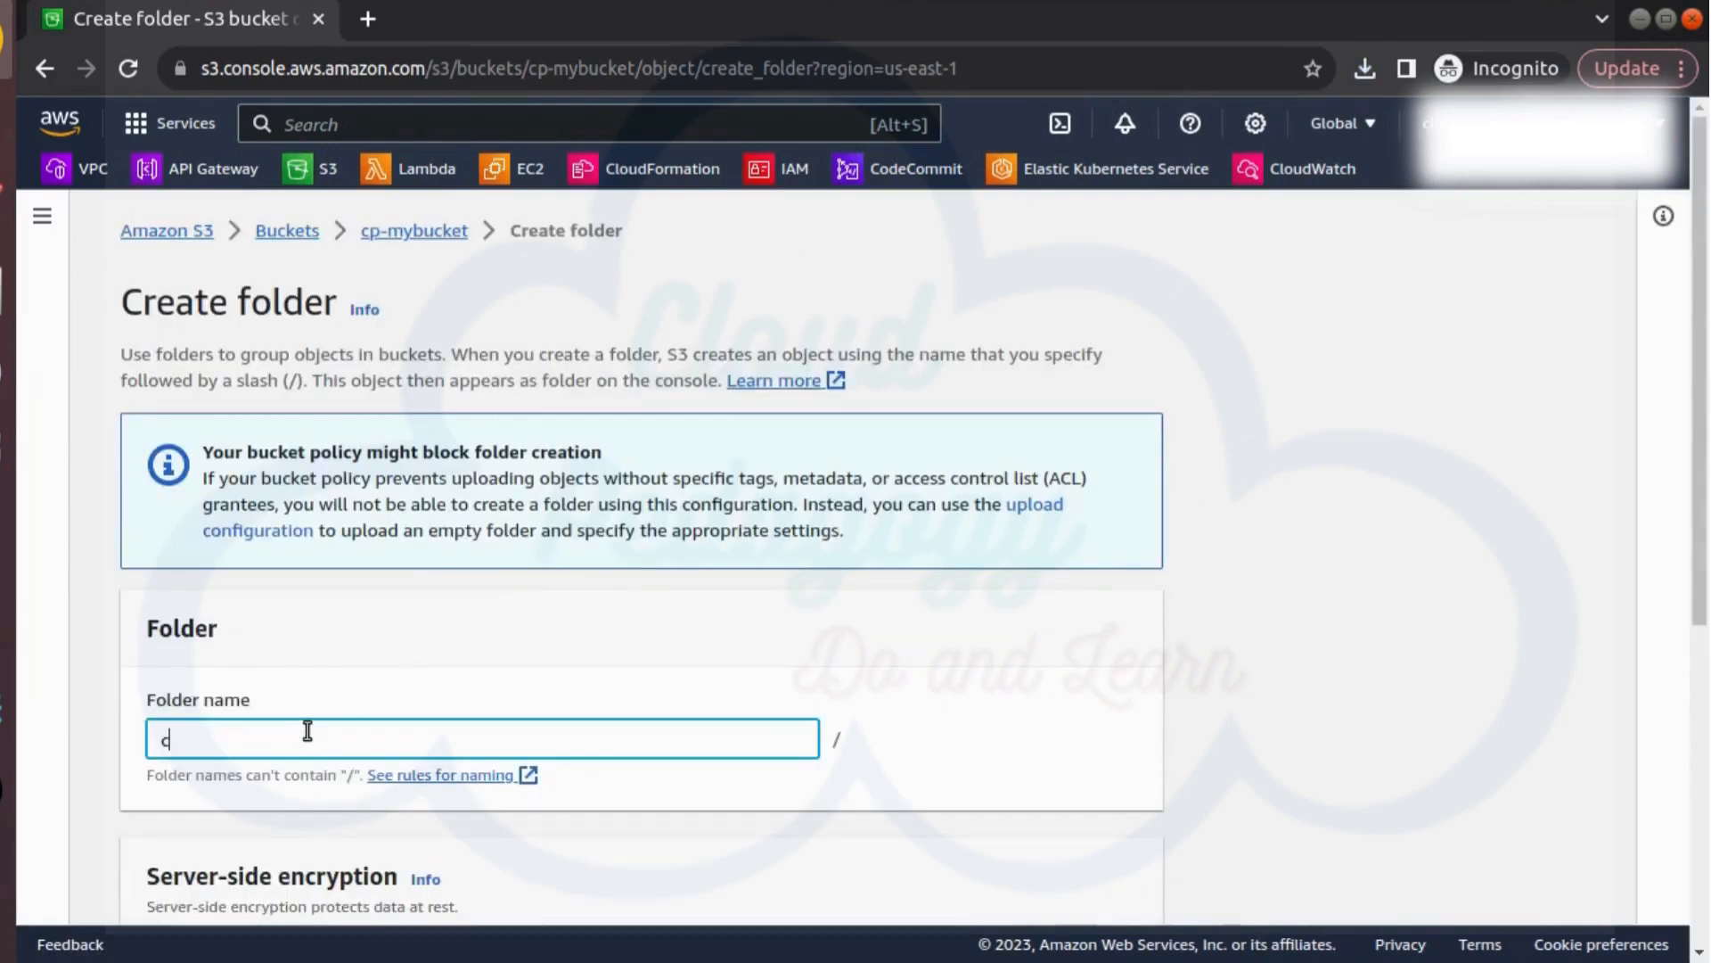
type("p-pics")
scroll(322, 778, "down", 3)
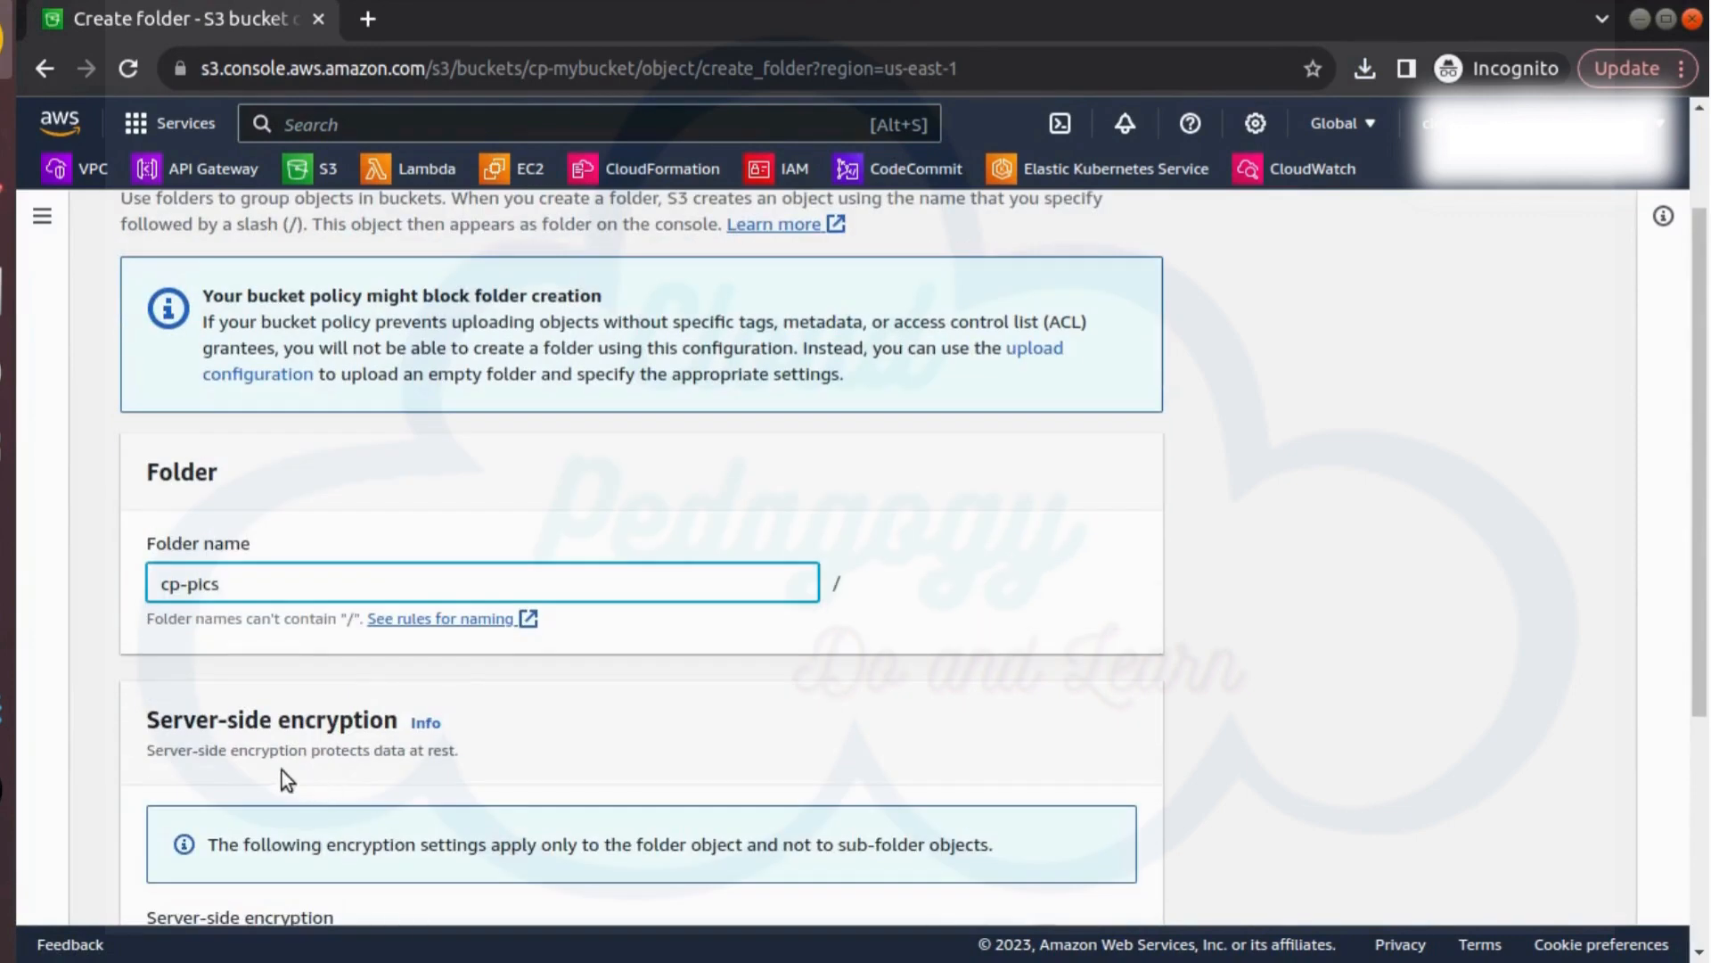
scroll(282, 770, "down", 5)
left_click(1057, 880)
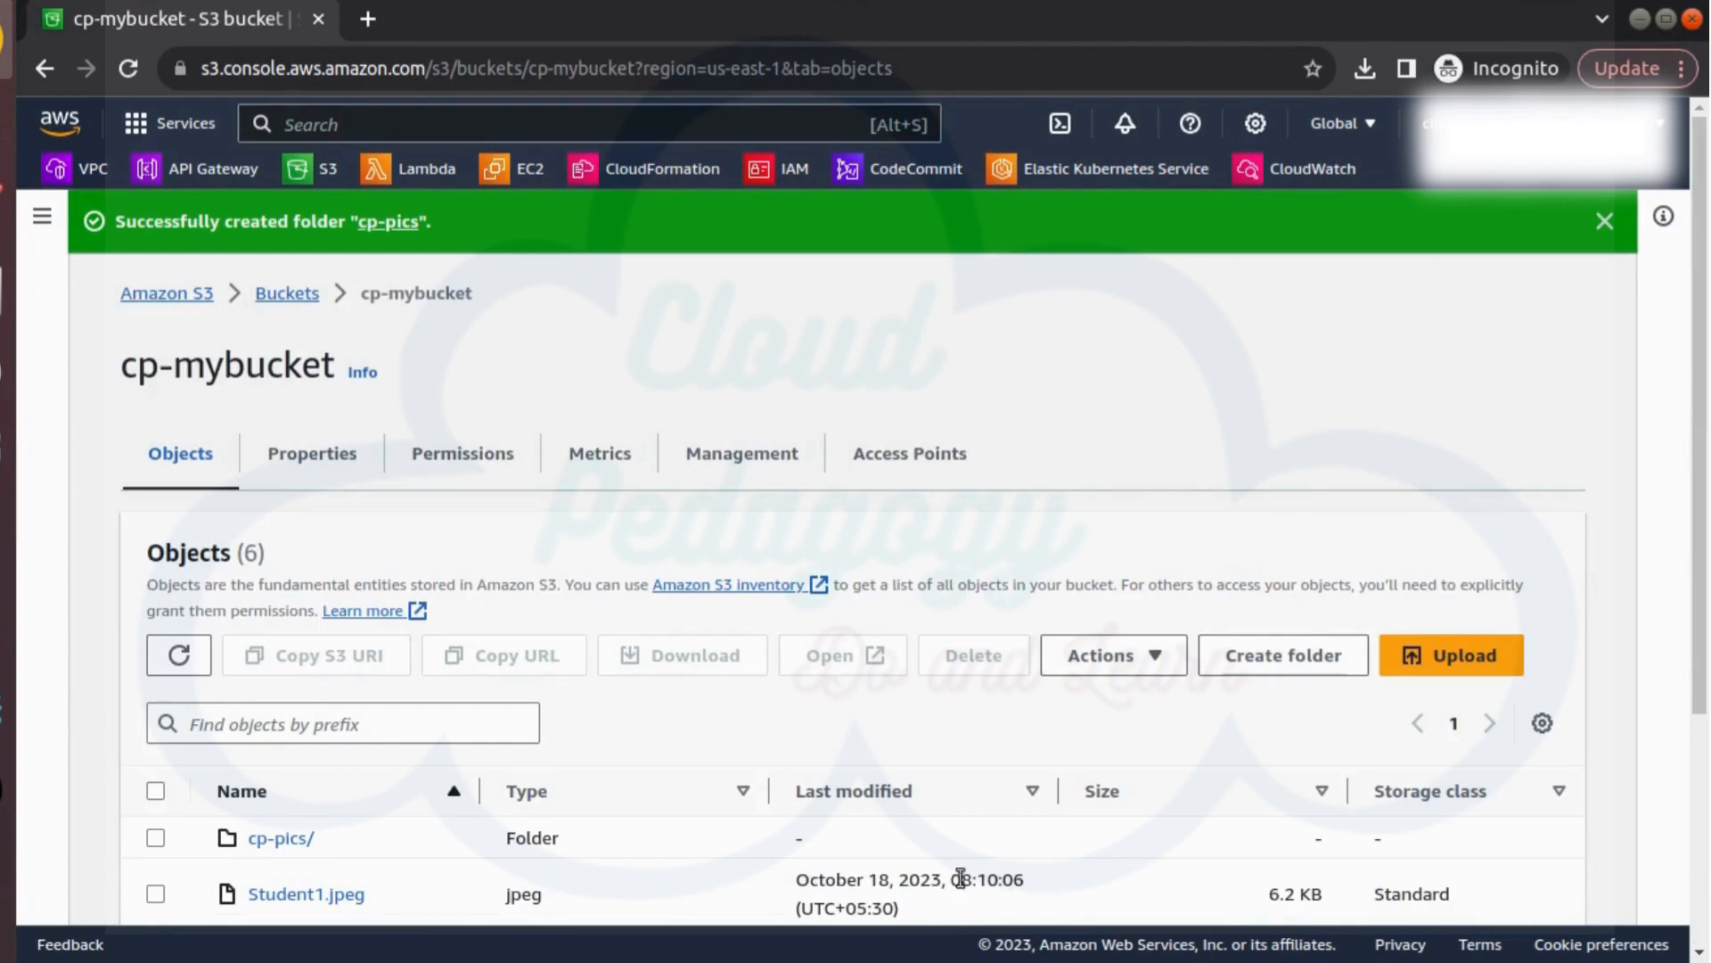
Select Student2.jpeg and Student3.png in cp-mybucket and start a copy of both objects
scroll(567, 780, "down", 3)
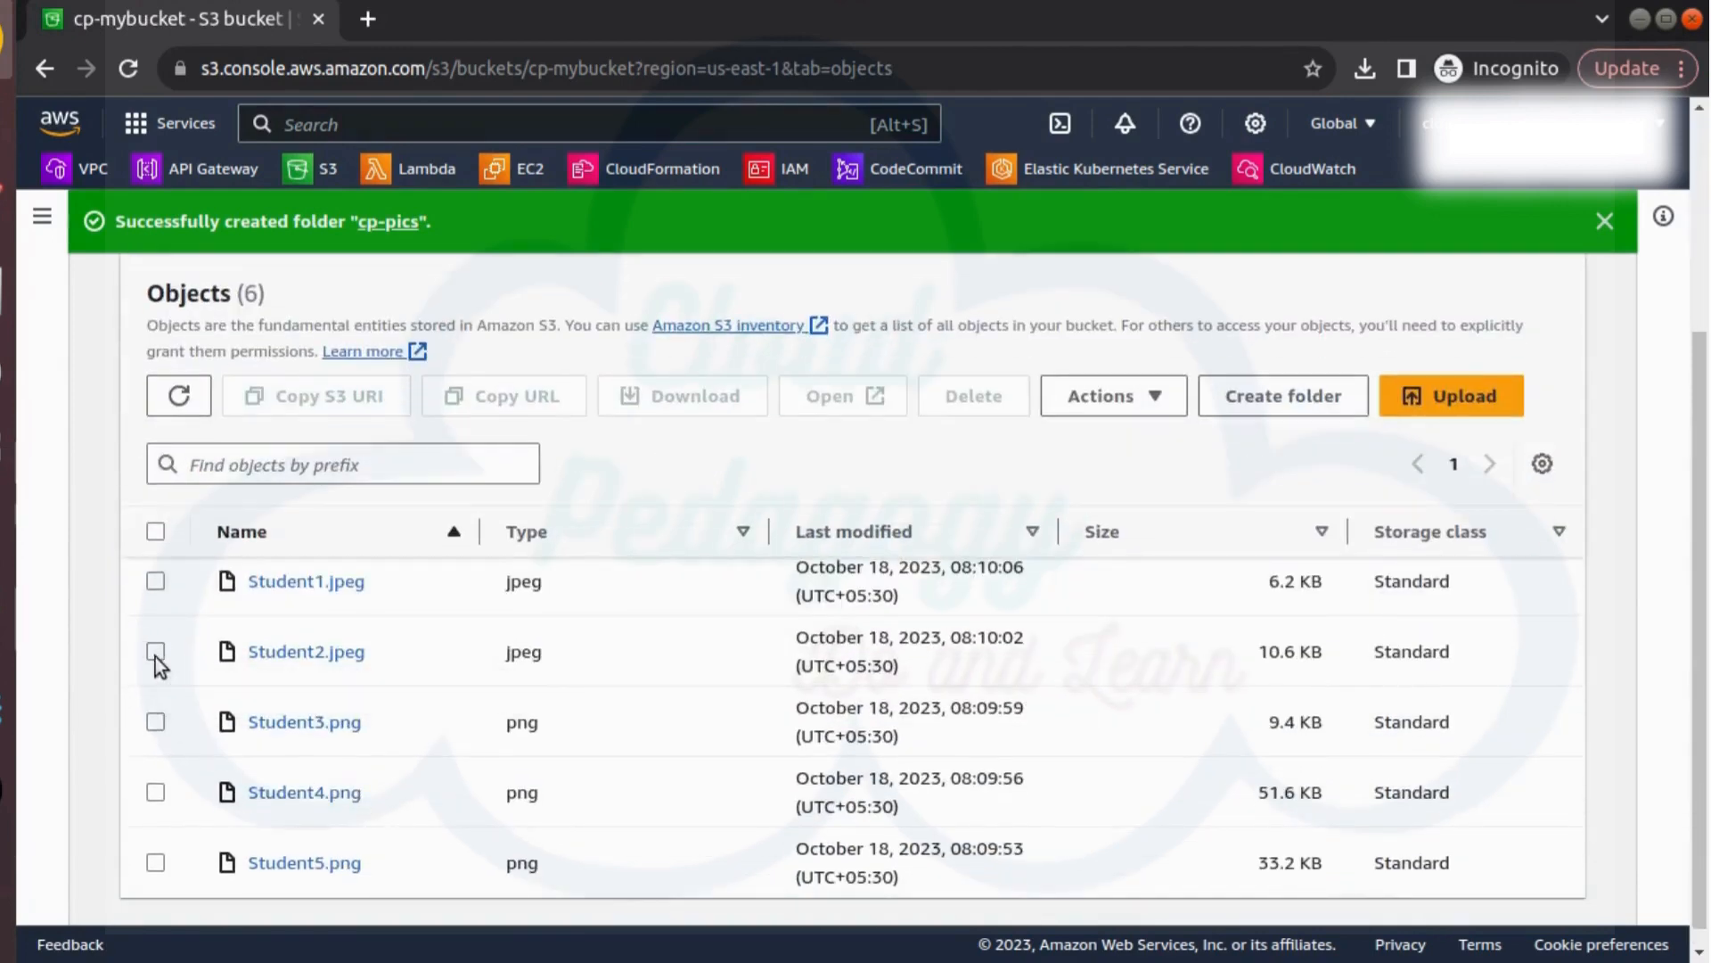
left_click(155, 651)
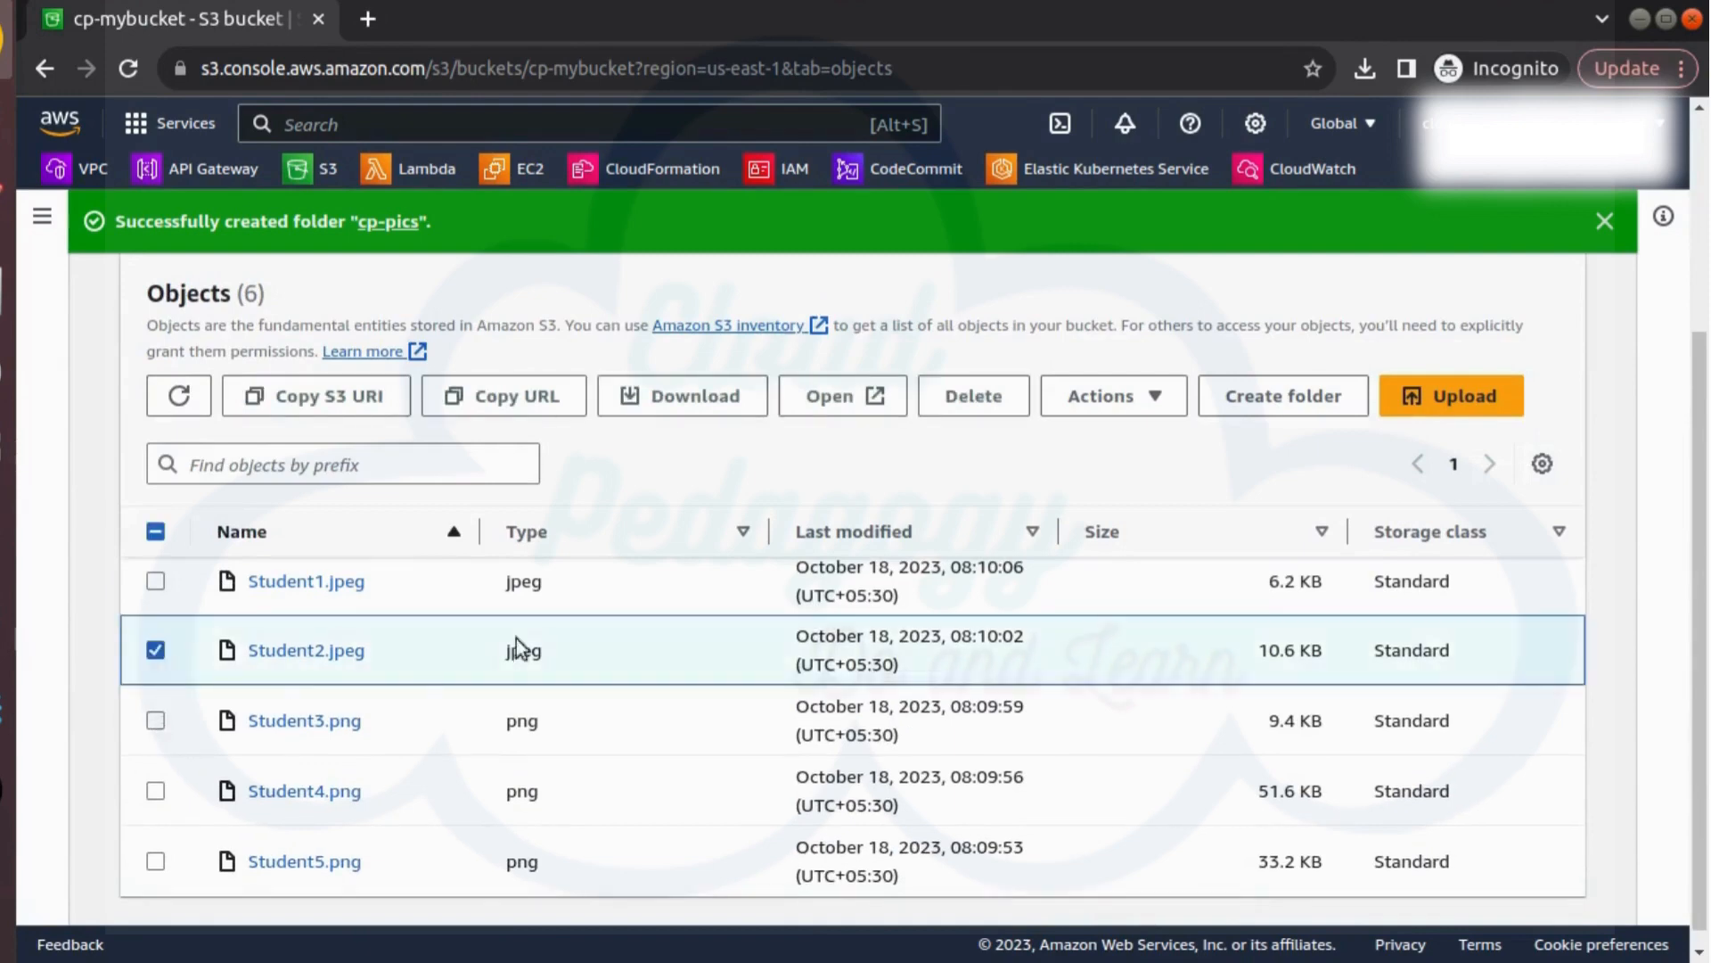
left_click(155, 722)
left_click(1150, 411)
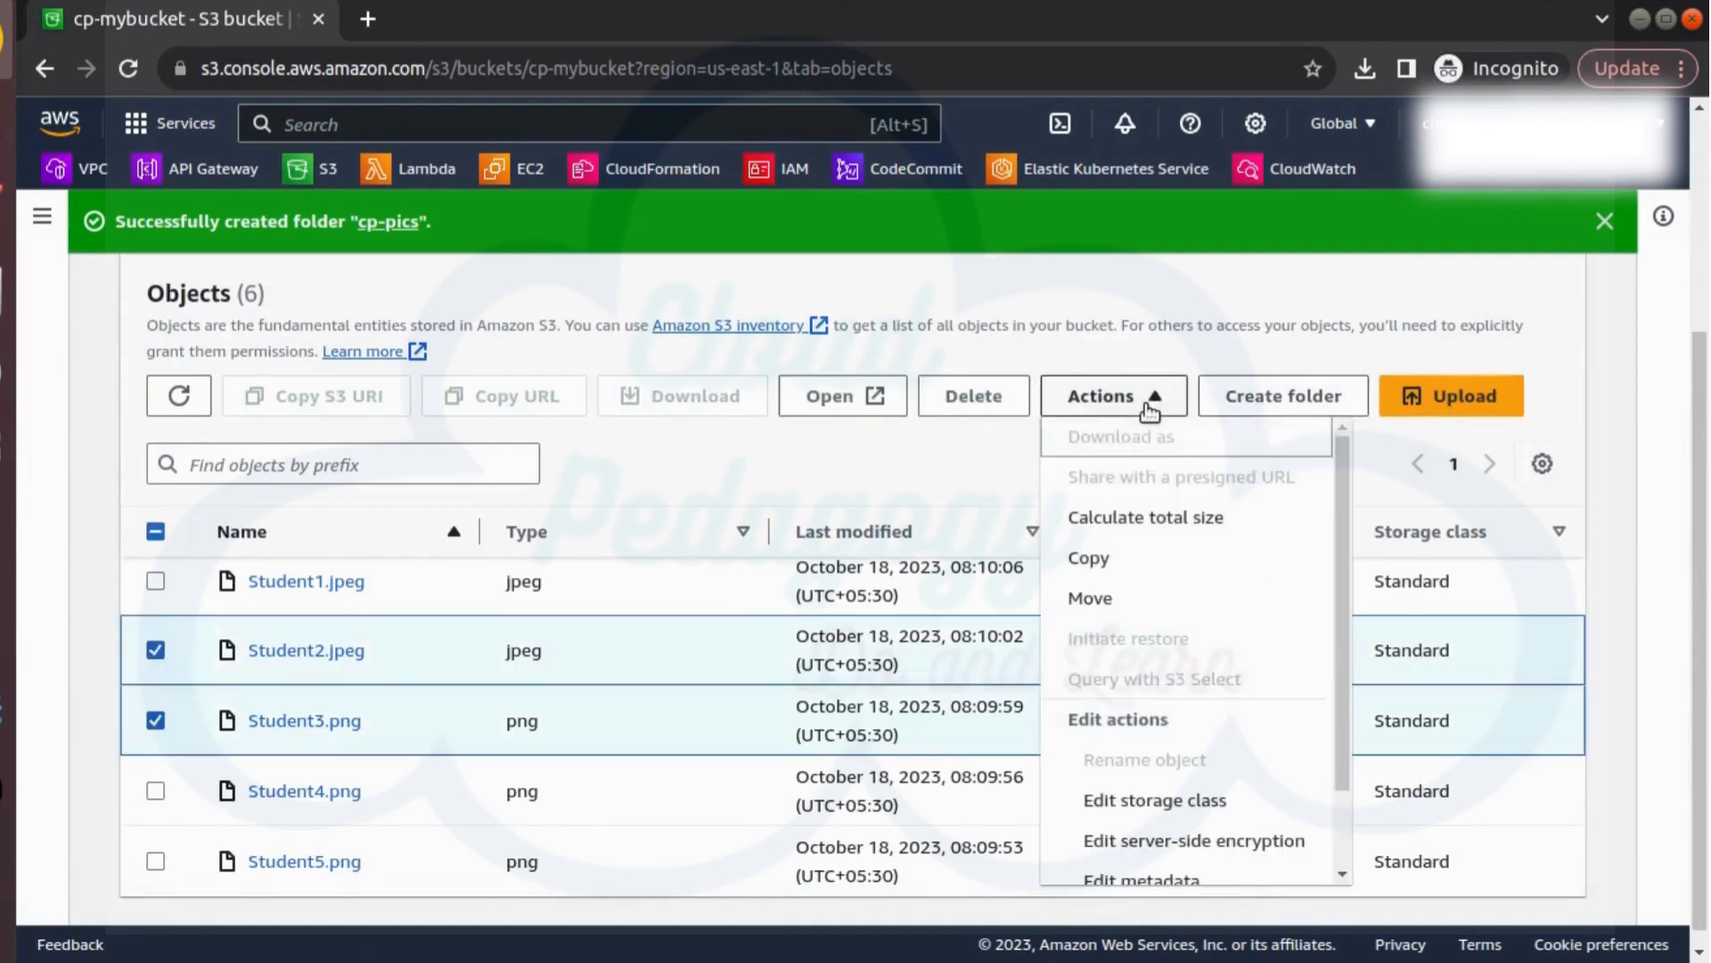
left_click(1144, 579)
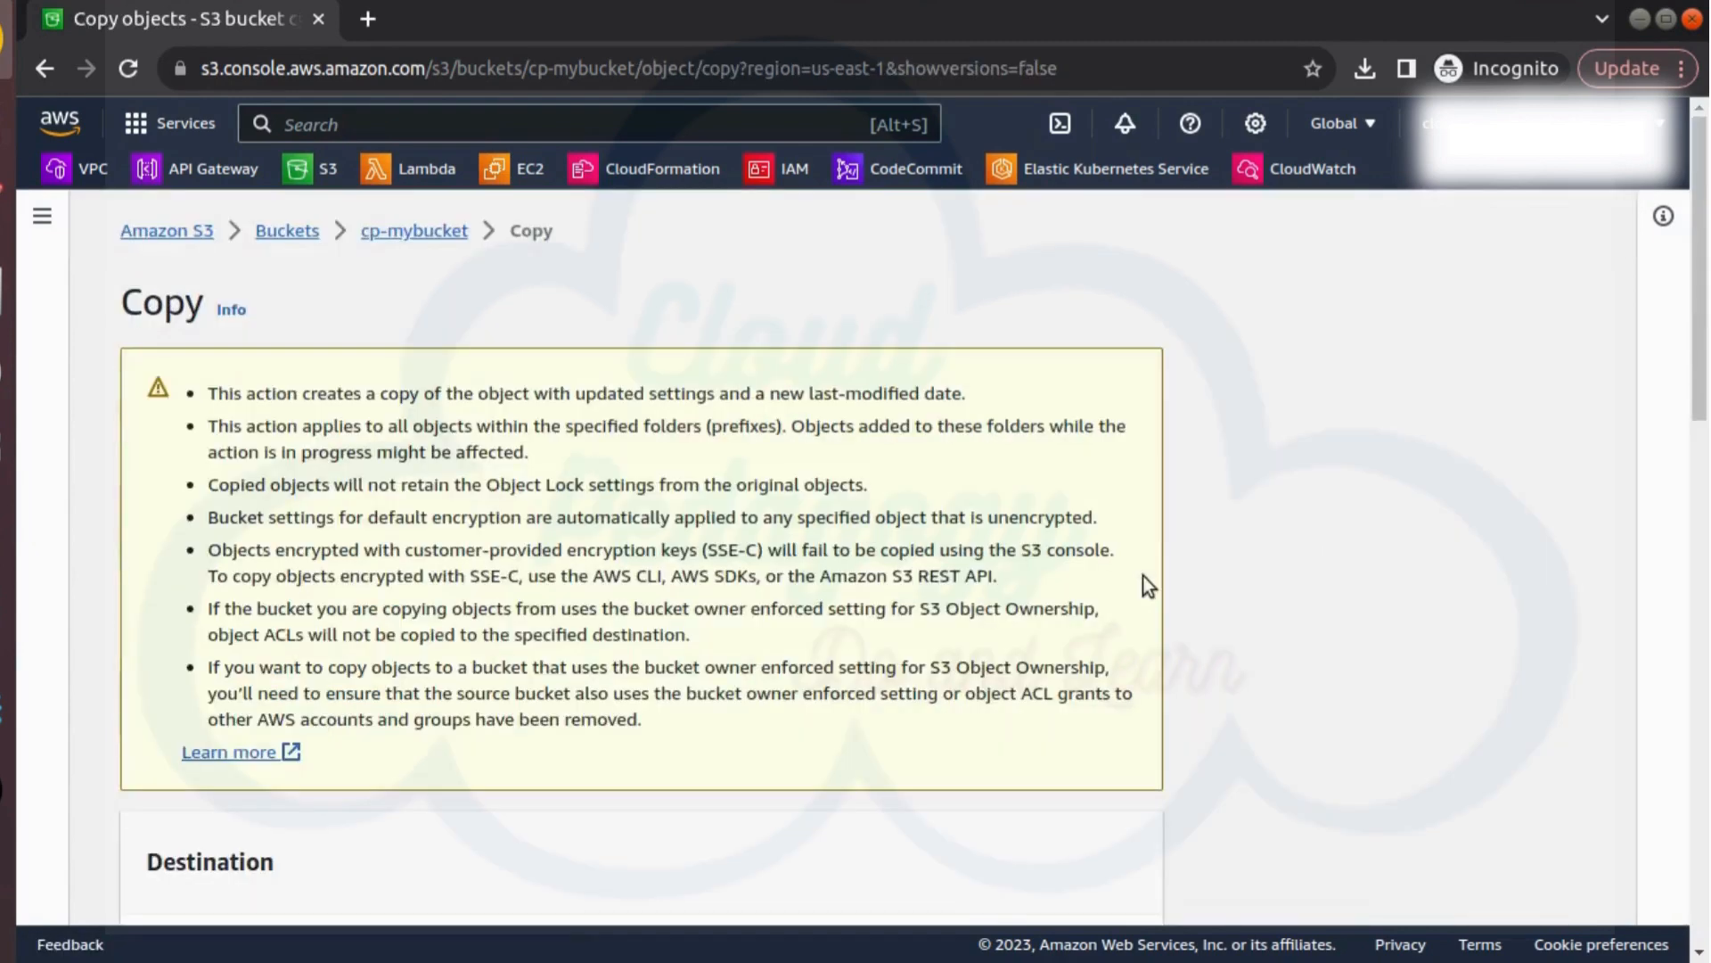
Choose the cp-pics folder in cp-mybucket as the copy destination by browsing S3
scroll(872, 553, "down", 2)
scroll(872, 584, "down", 5)
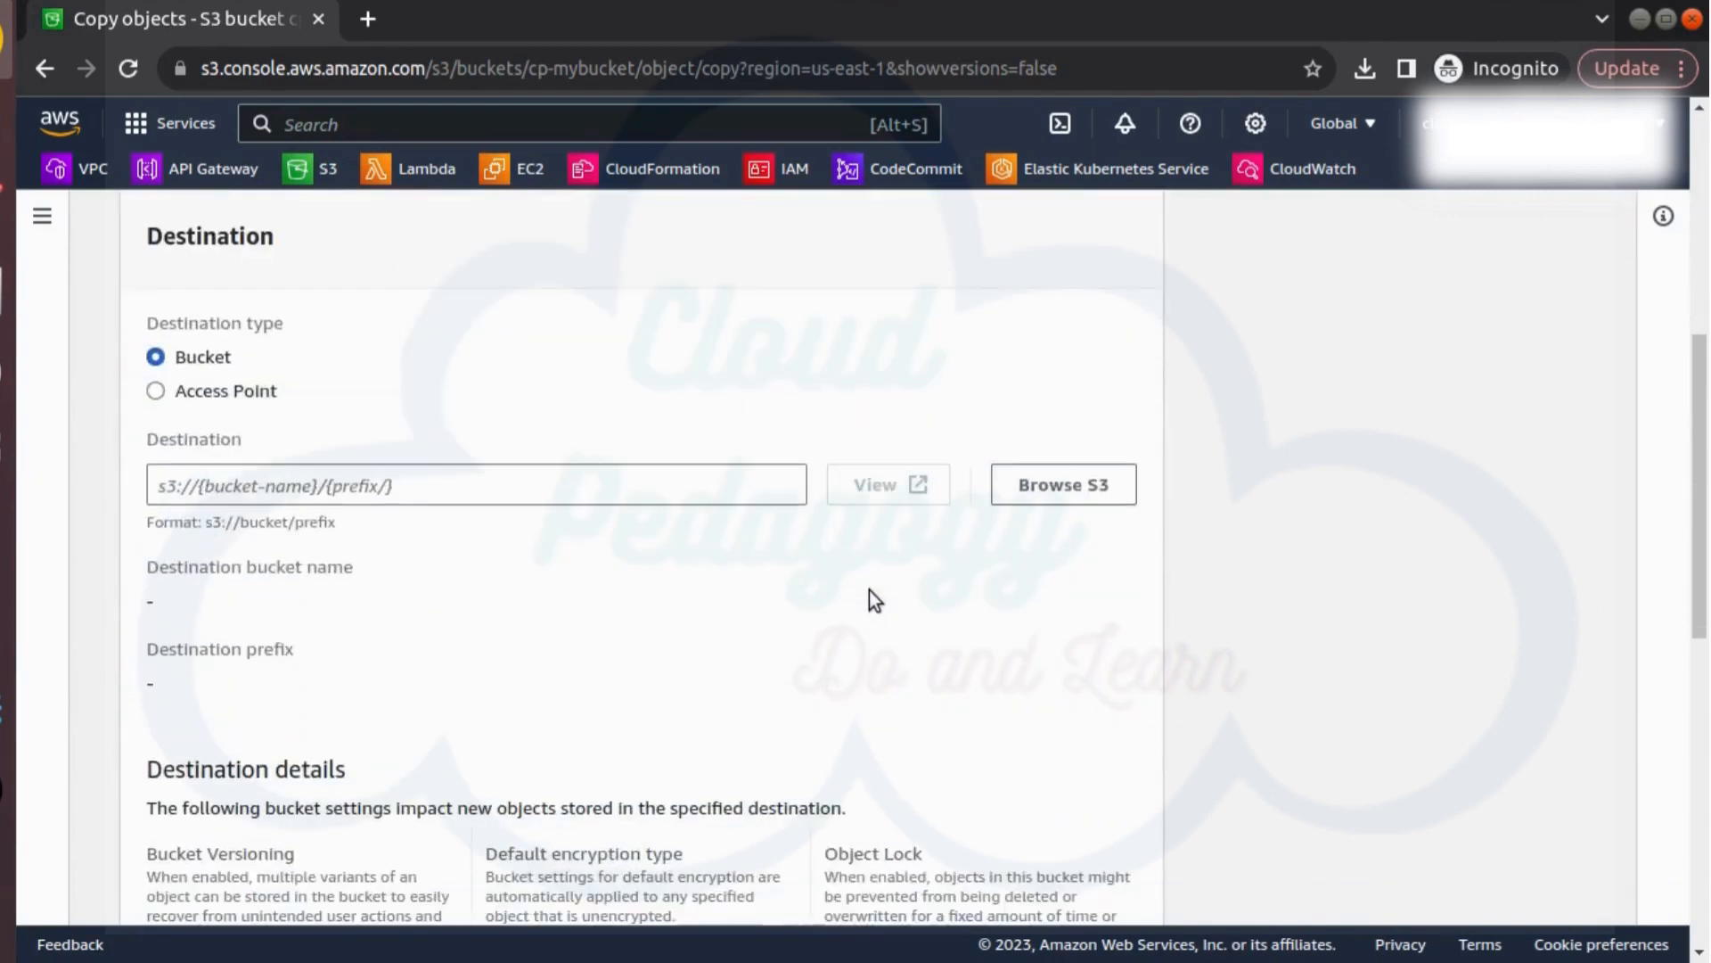
left_click(1043, 493)
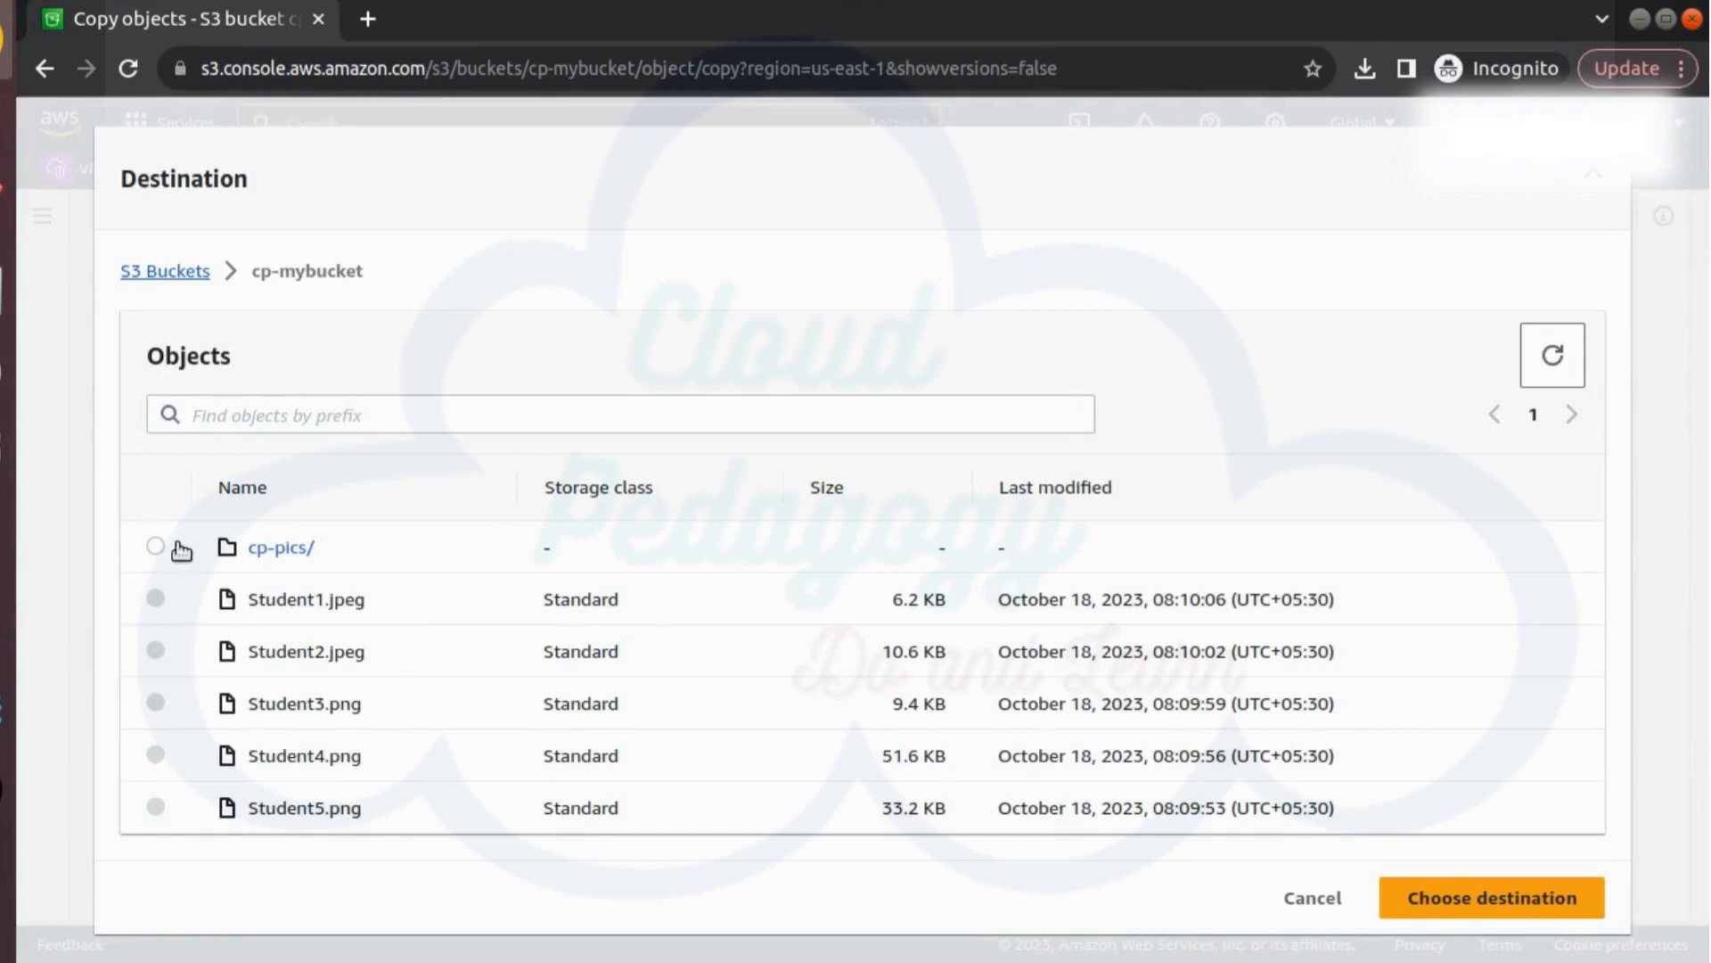
left_click(156, 546)
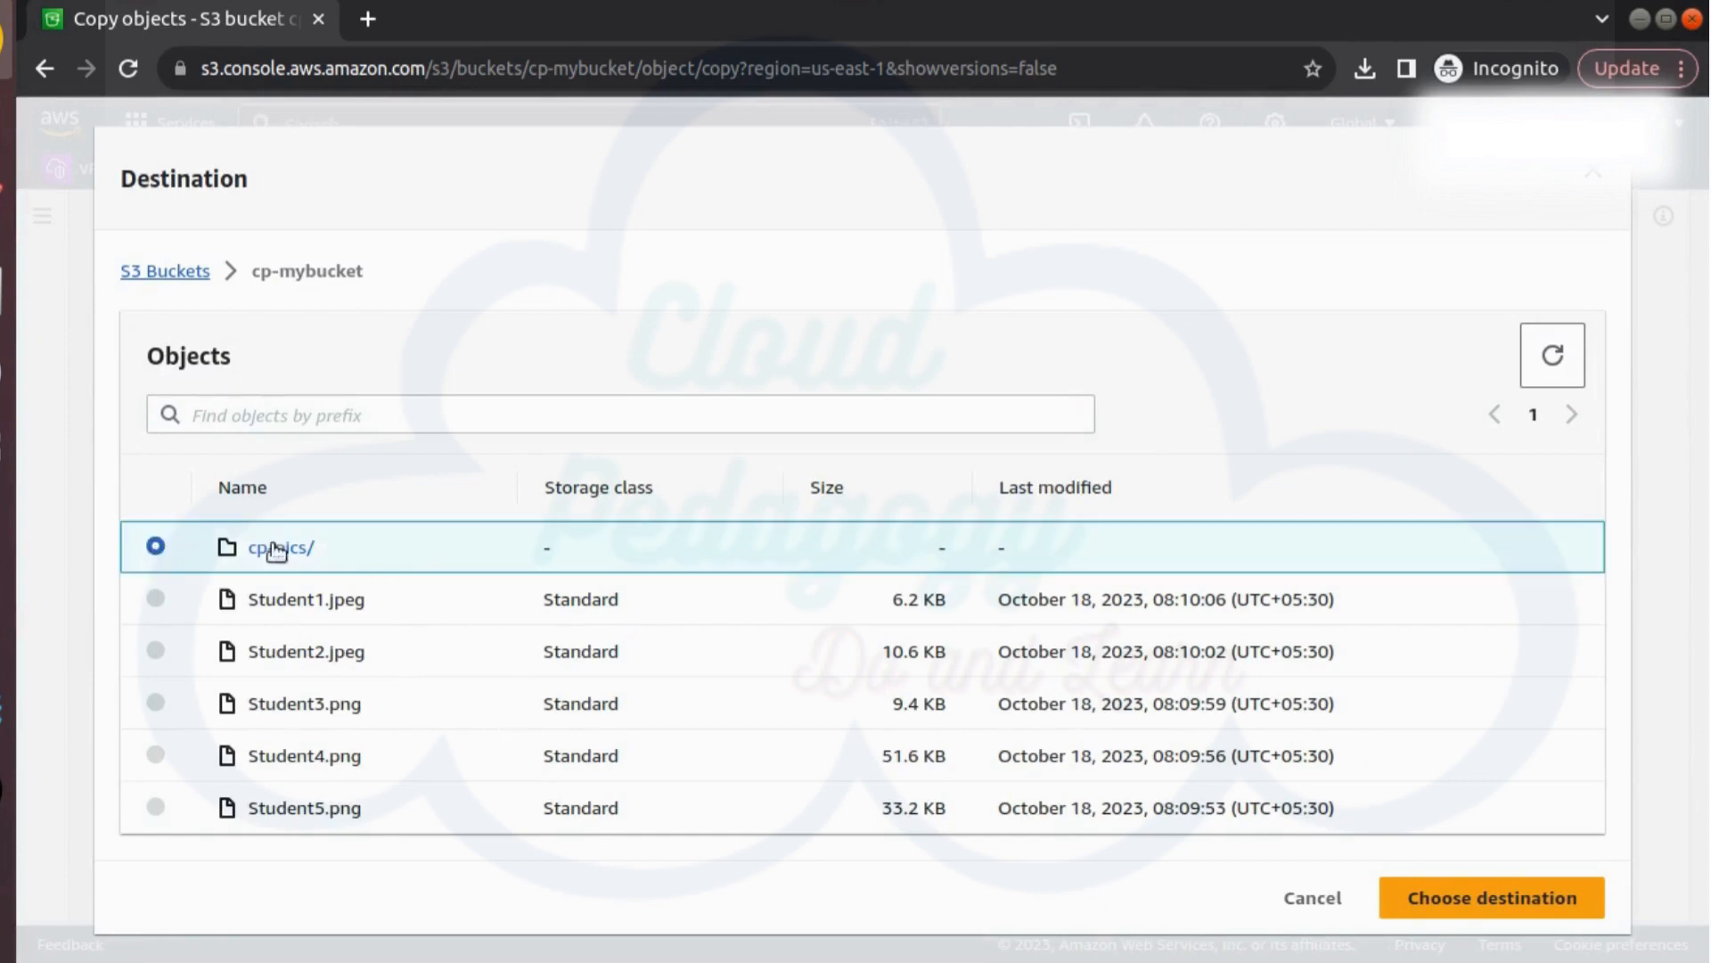
left_click(1472, 902)
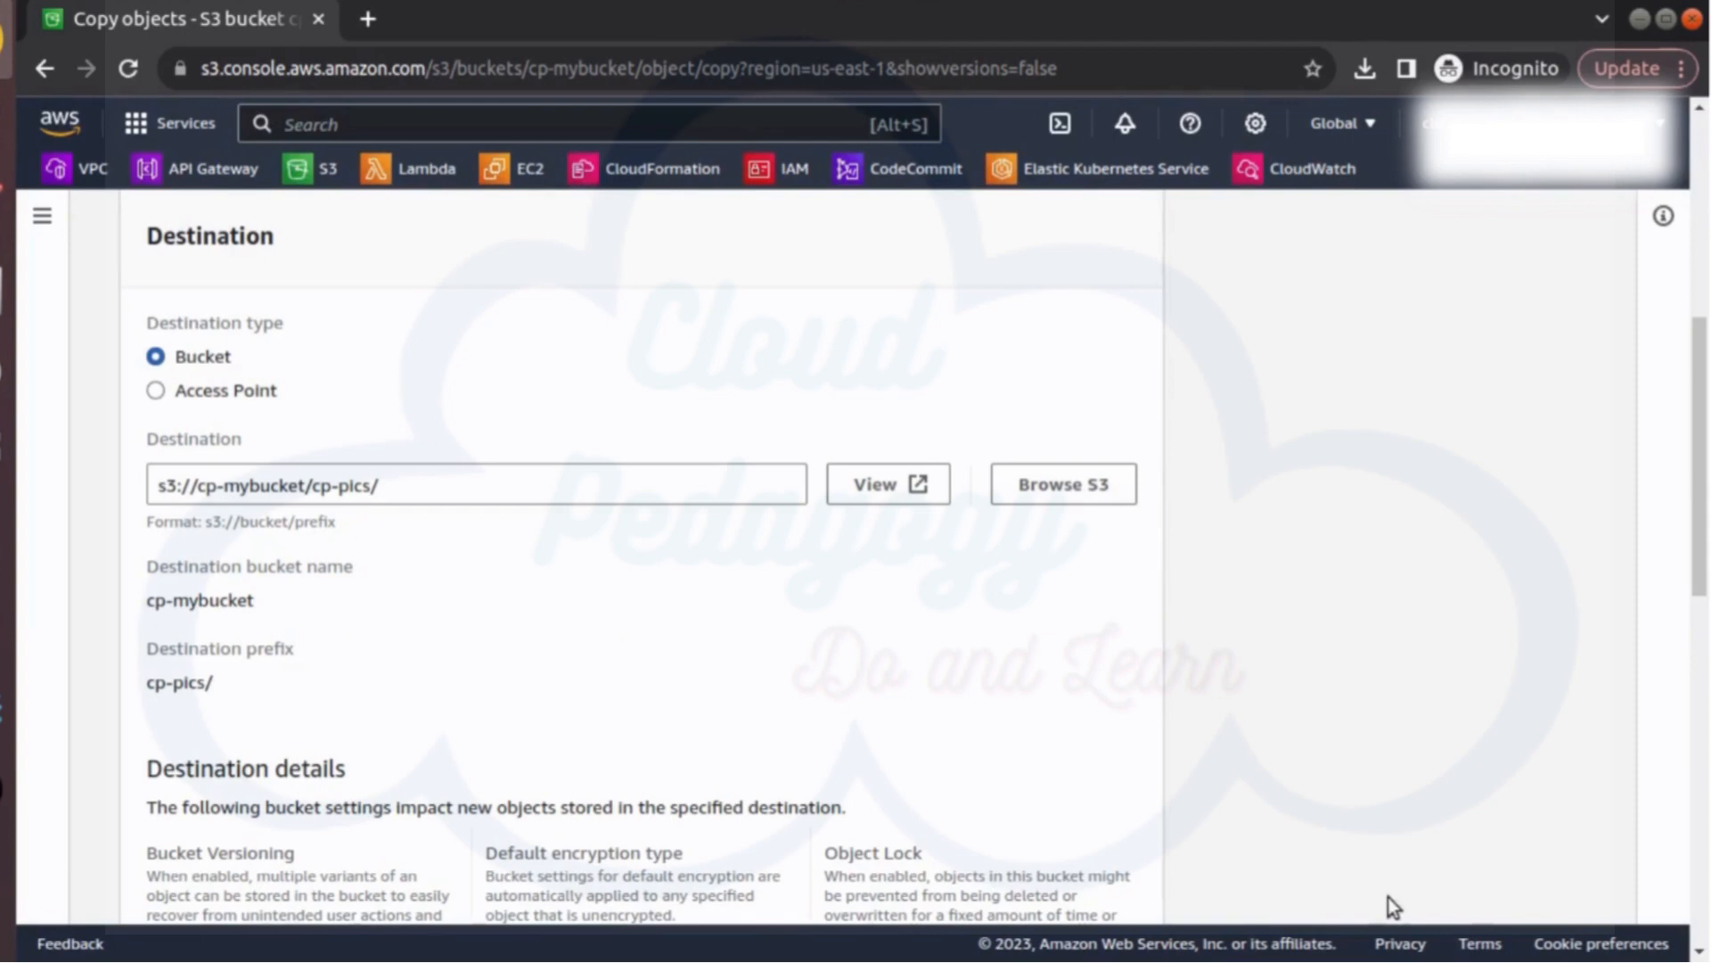
Run the copy of the two student images, keeping the option to copy existing checksum functions
scroll(709, 543, "down", 2)
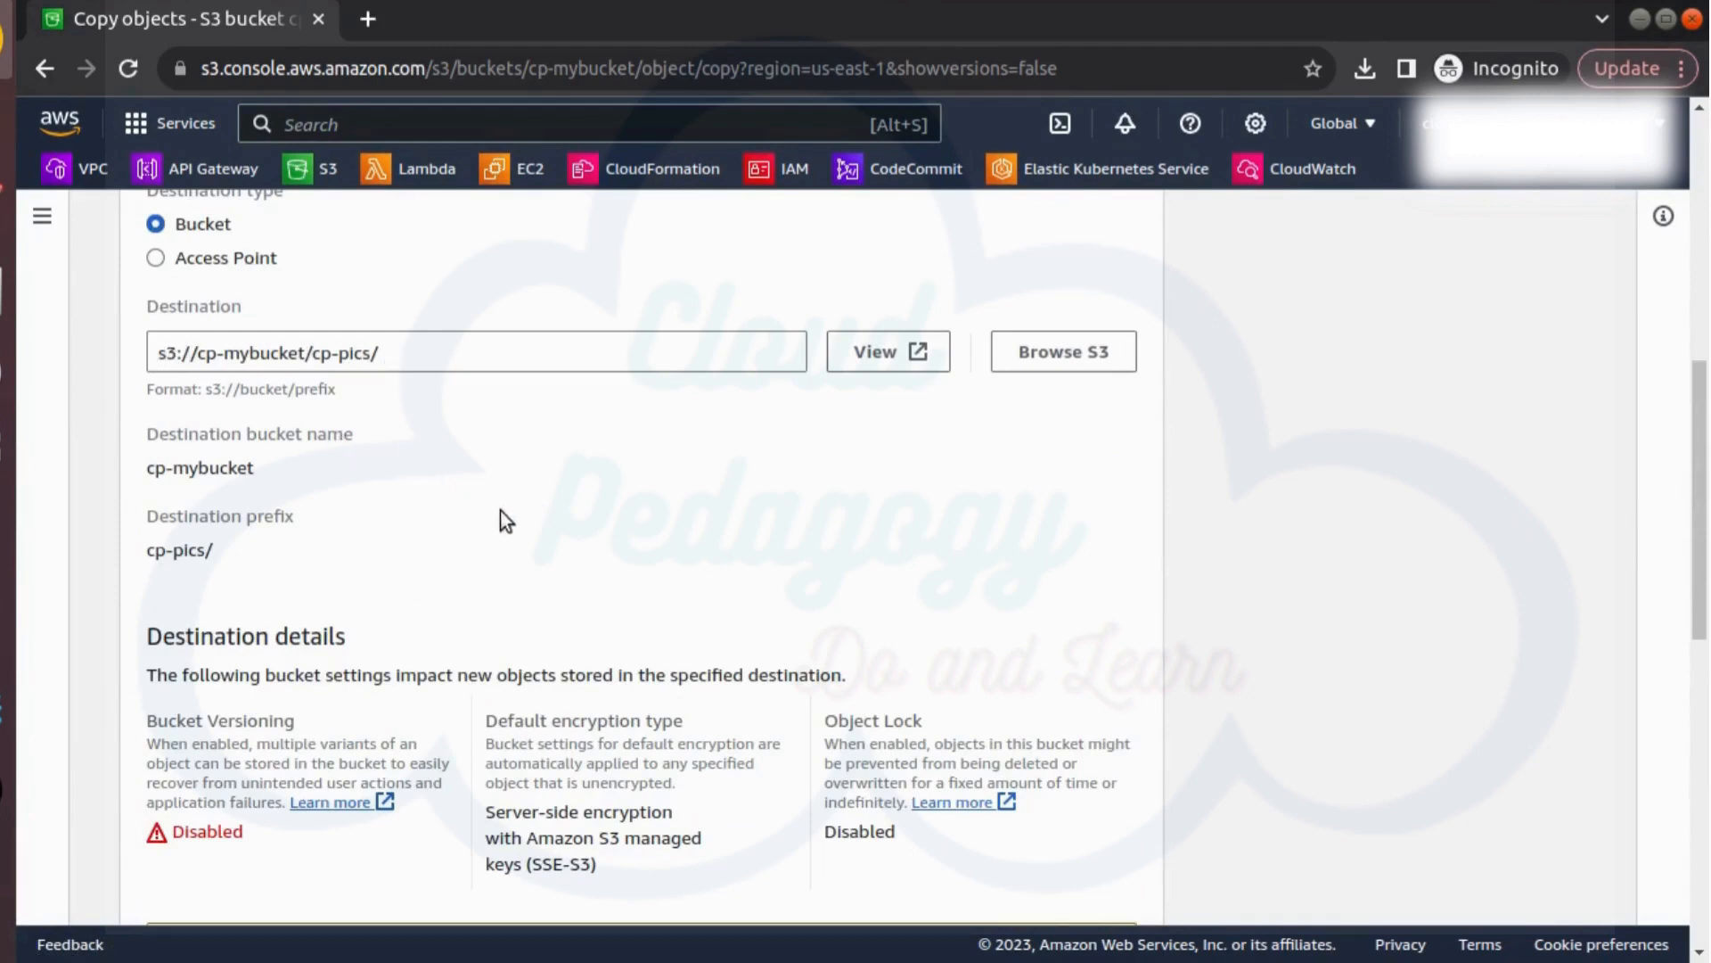
scroll(502, 515, "down", 3)
scroll(504, 521, "down", 6)
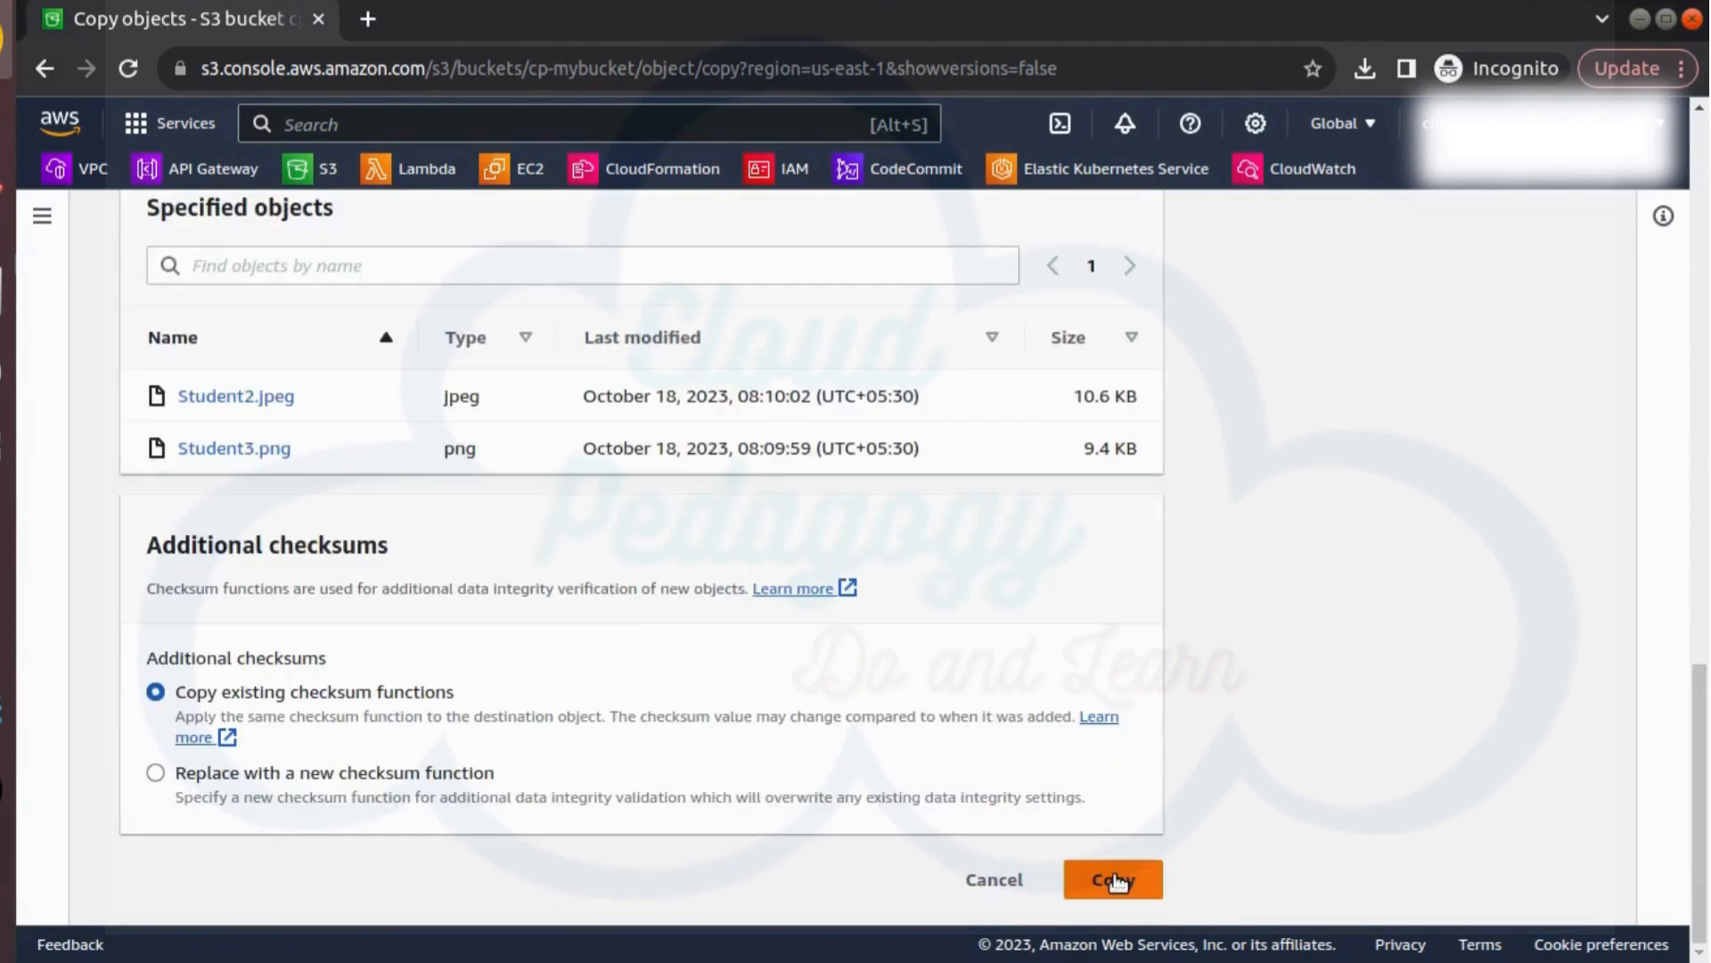
left_click(1114, 879)
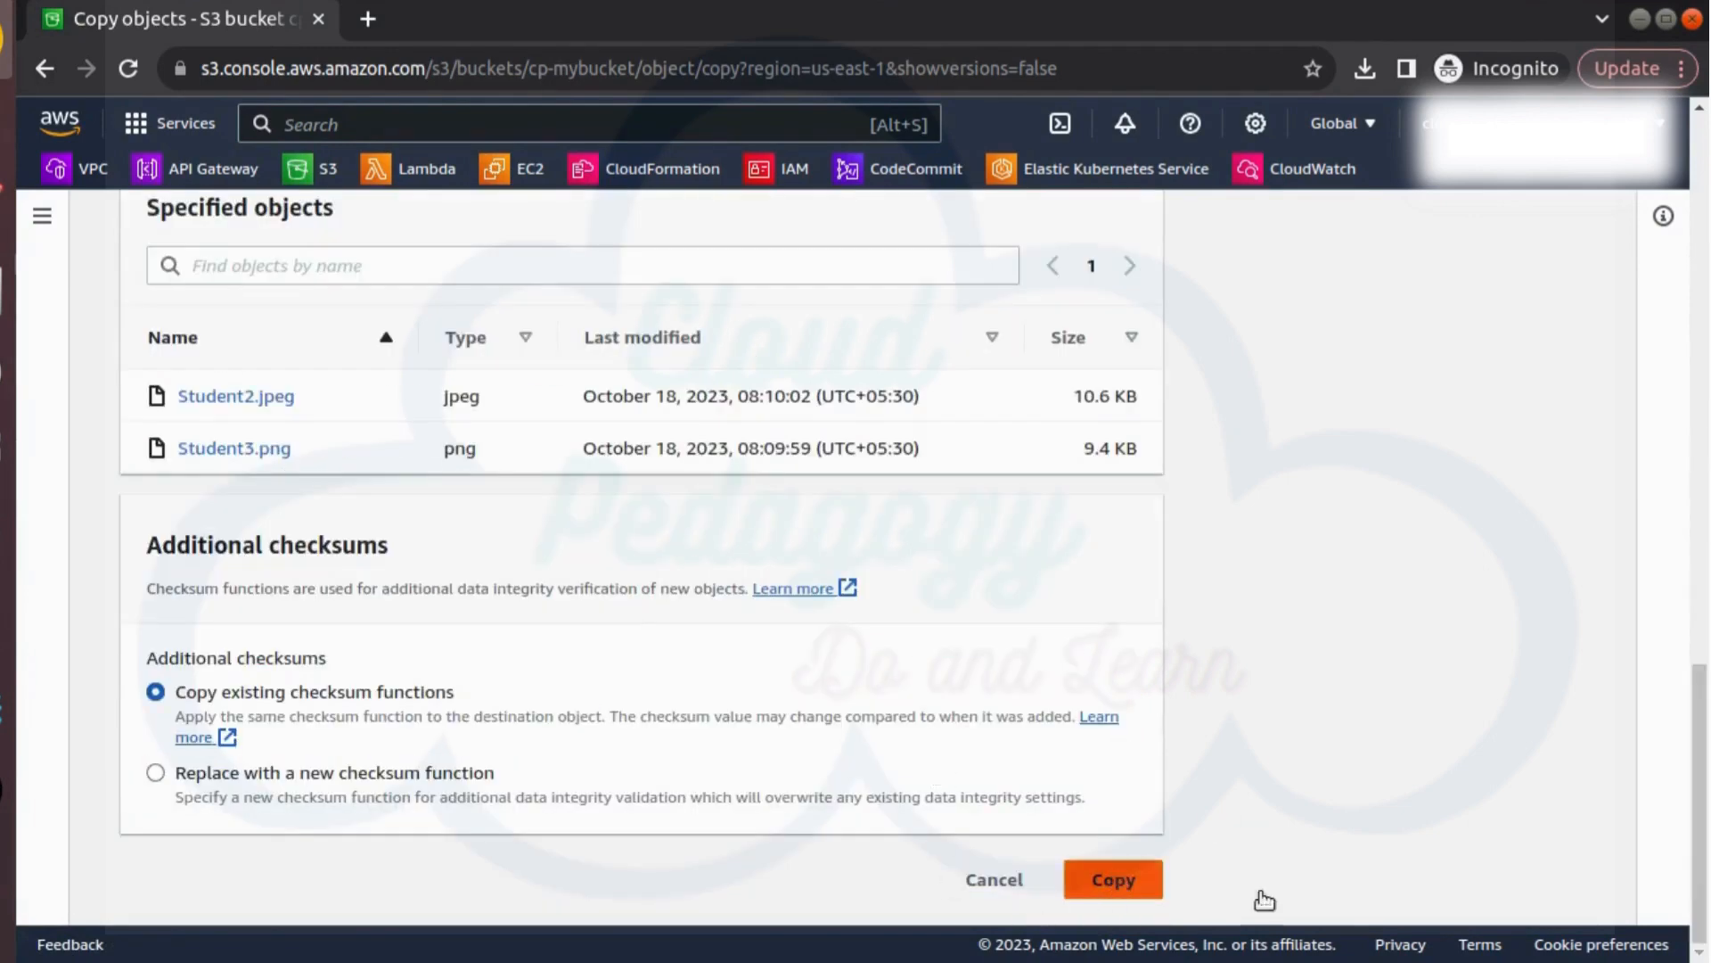
left_click(1109, 884)
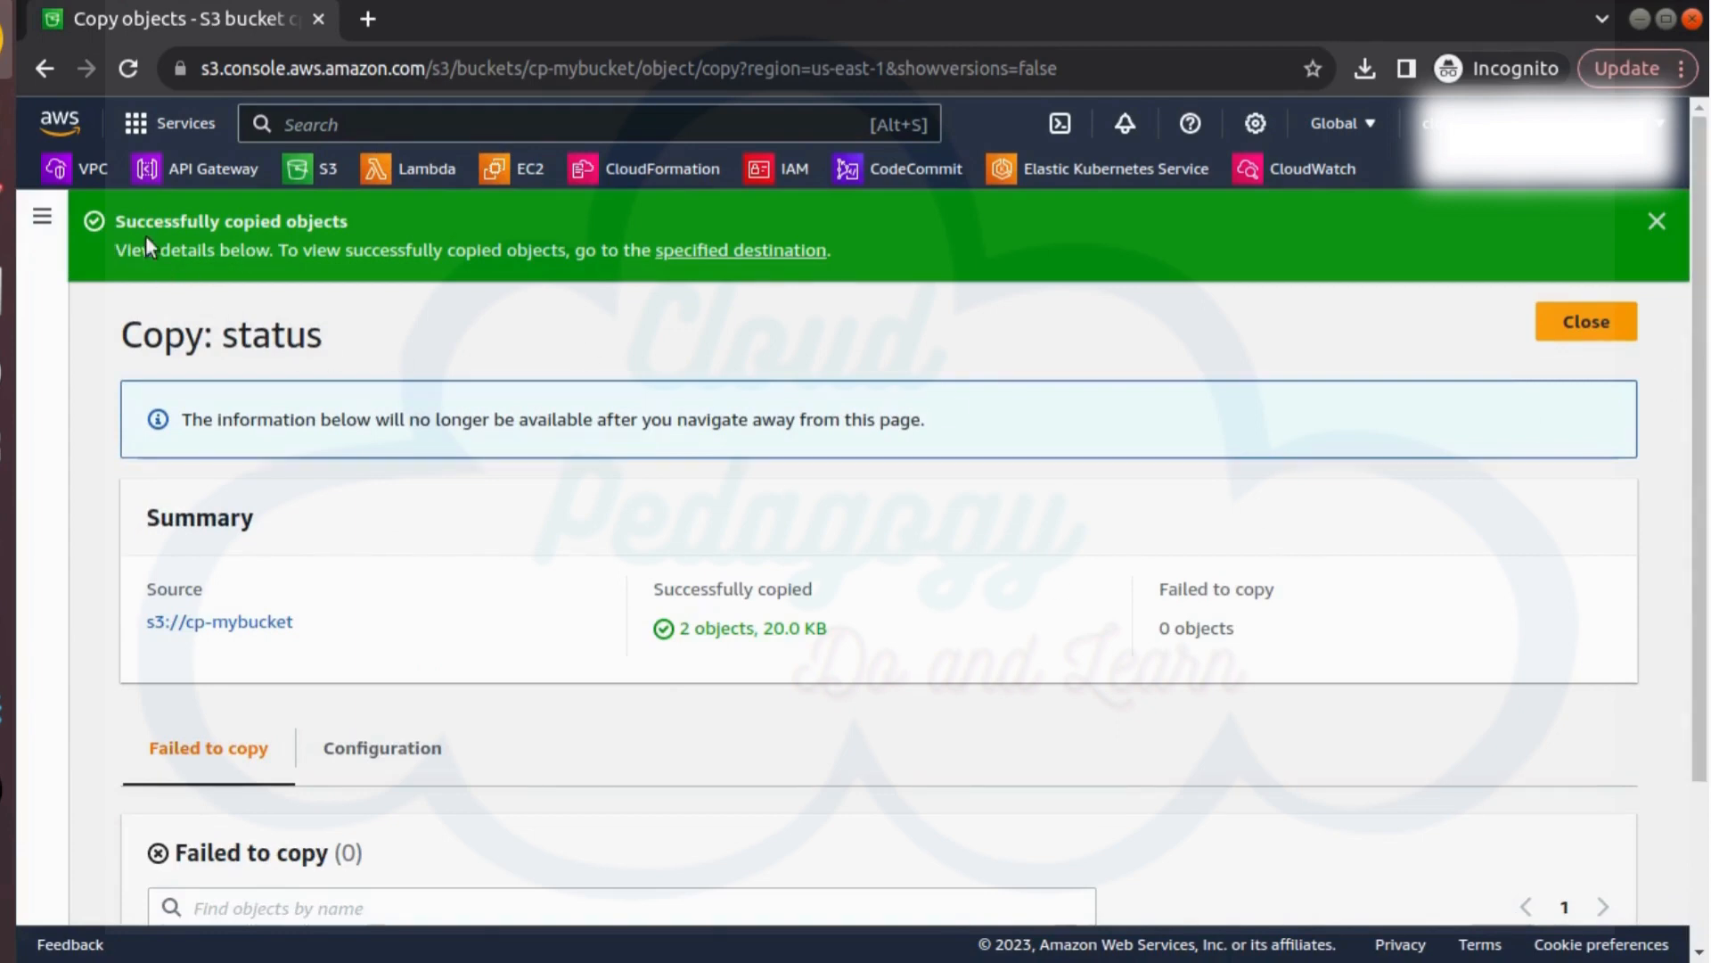
Review and close the copy status page, and open the cp-pics folder in cp-mybucket
scroll(570, 624, "down", 3)
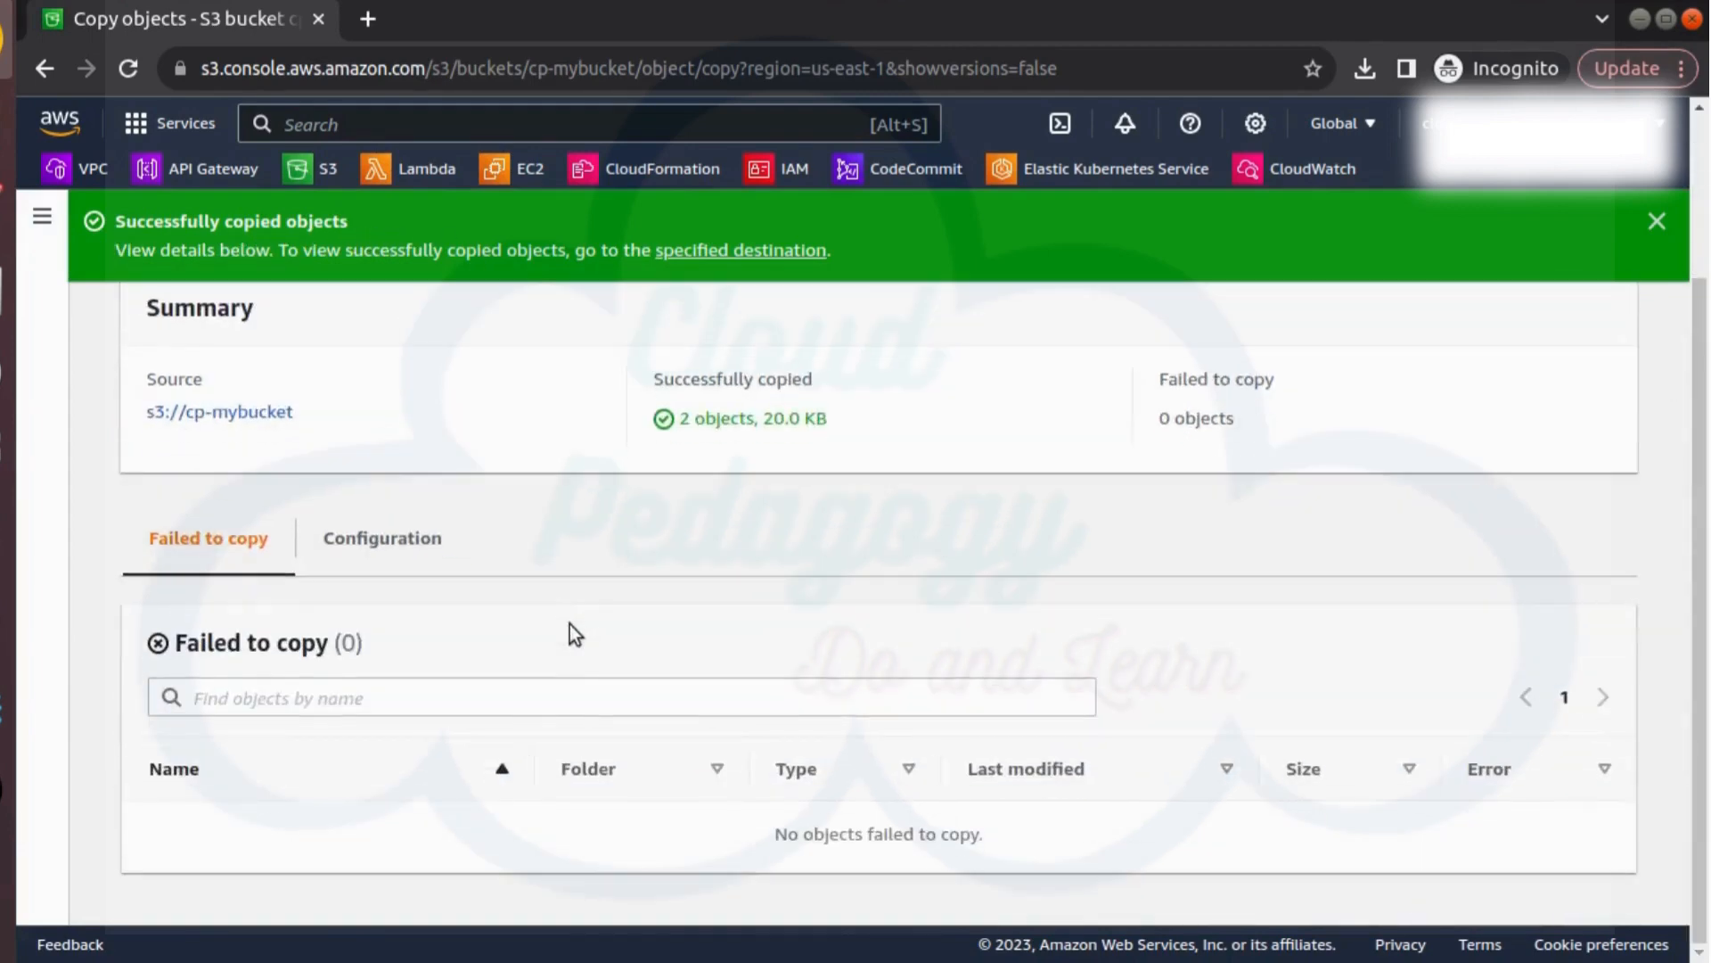
scroll(570, 624, "up", 2)
scroll(1648, 294, "up", 1)
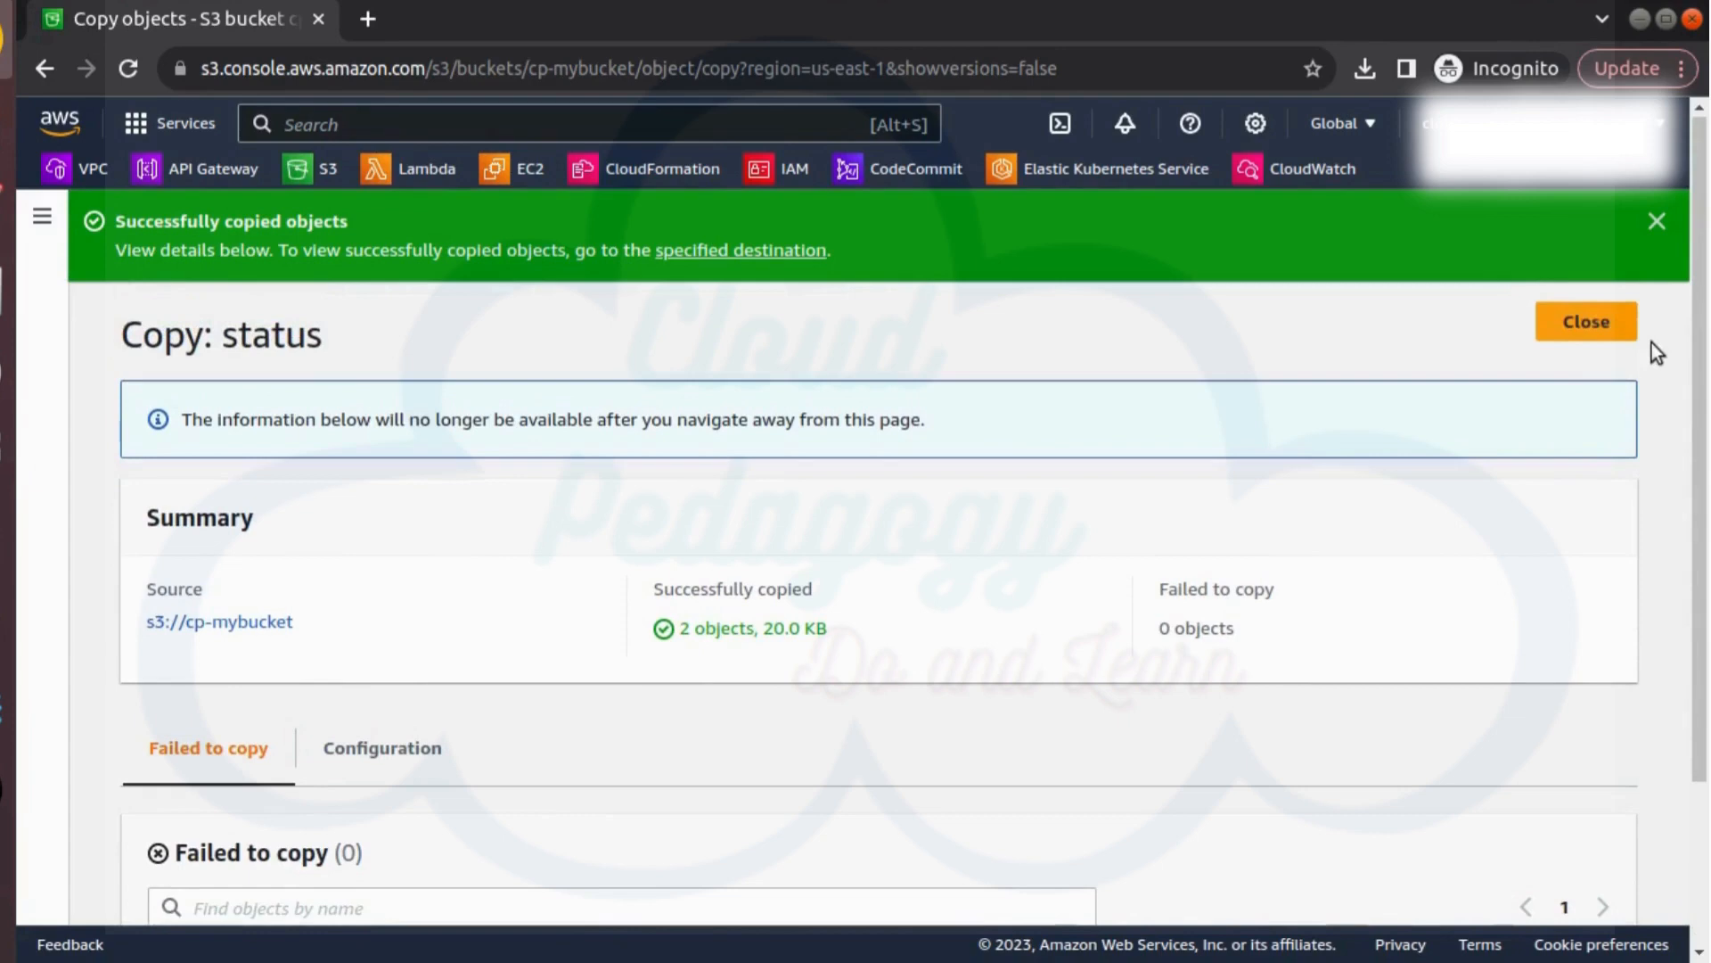
left_click(1584, 322)
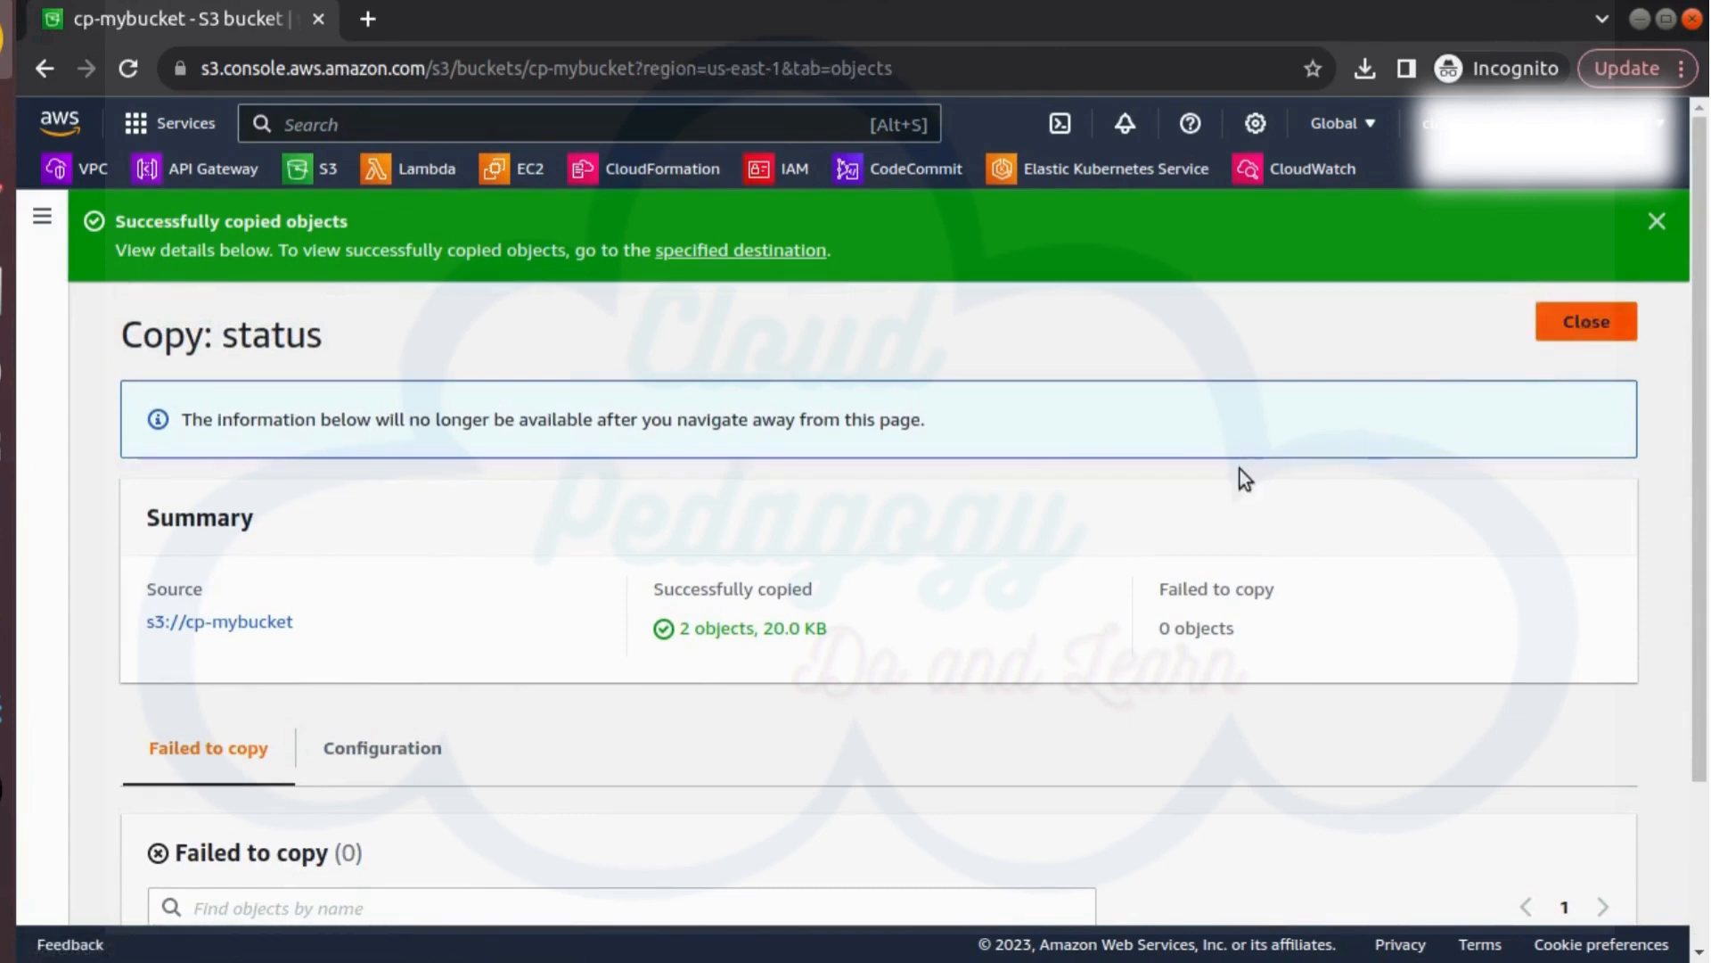
scroll(980, 588, "down", 3)
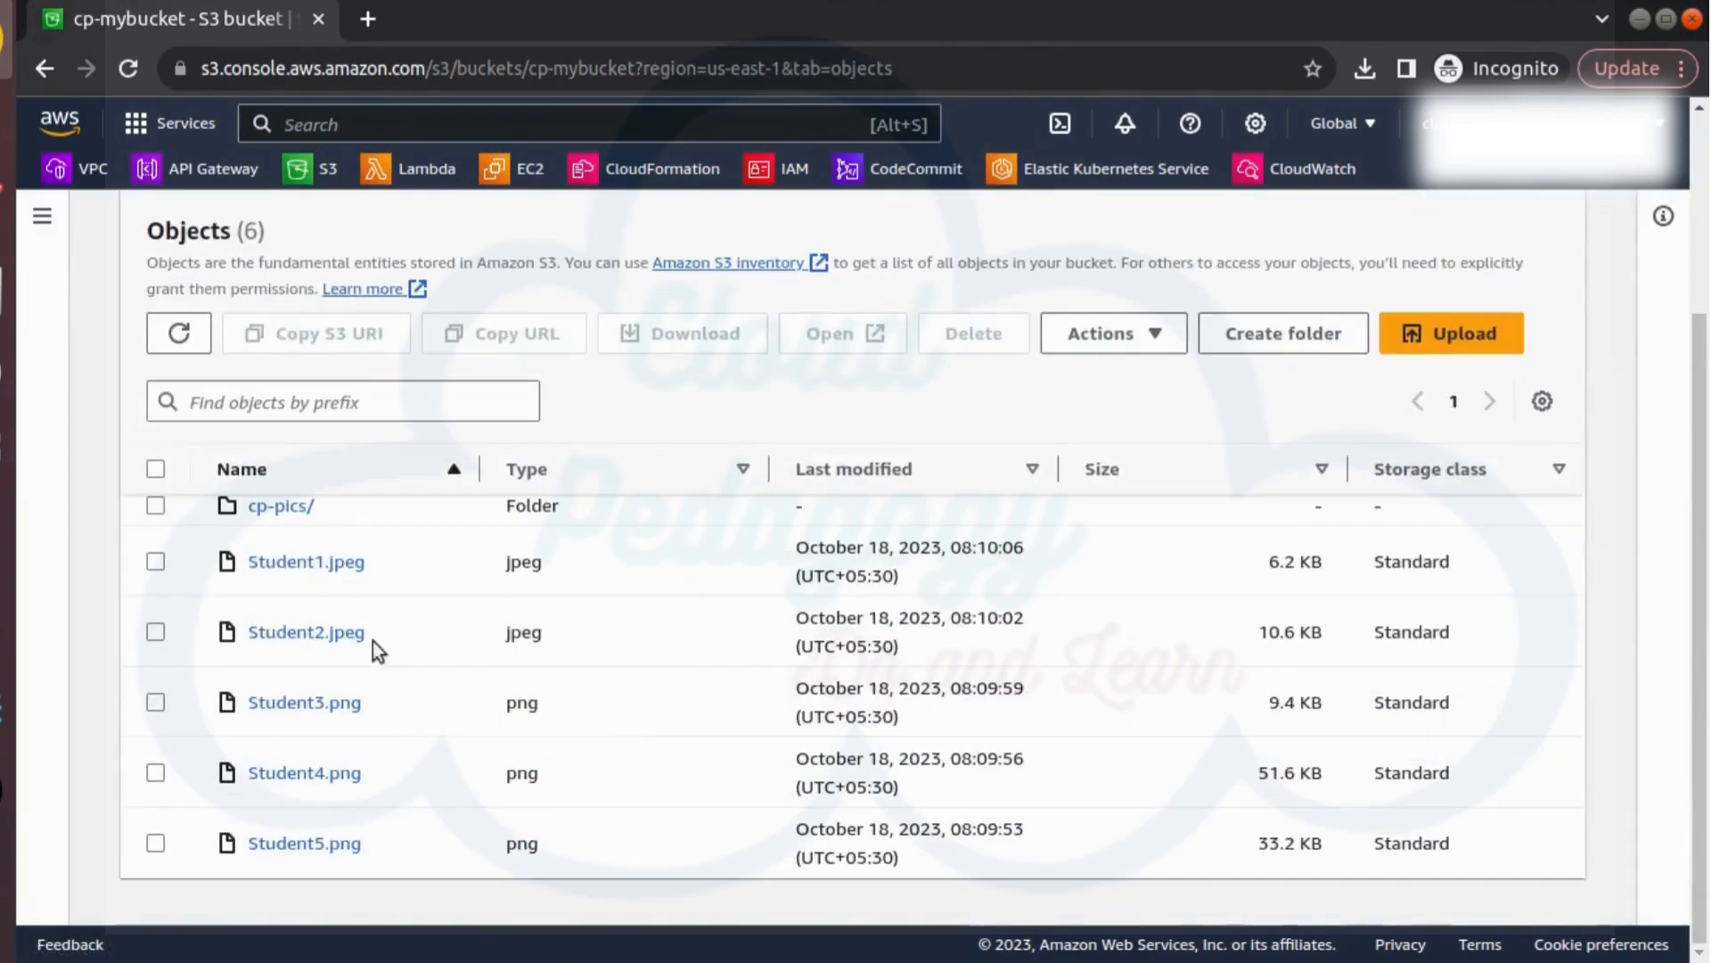
left_click(277, 508)
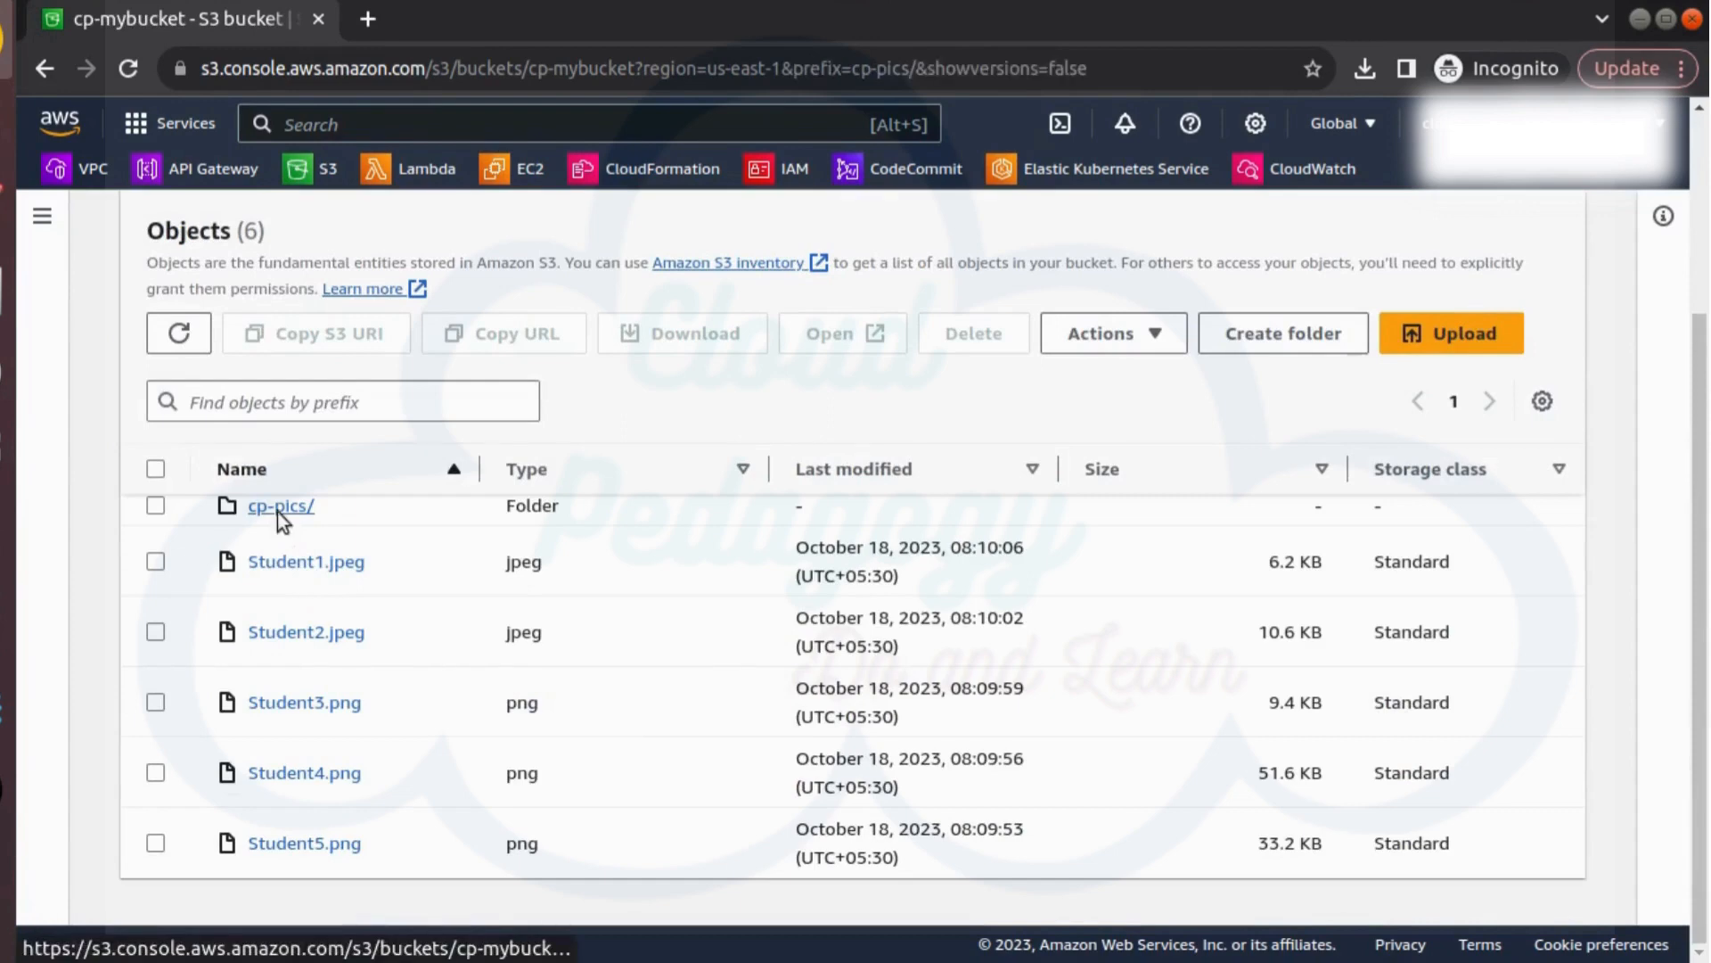